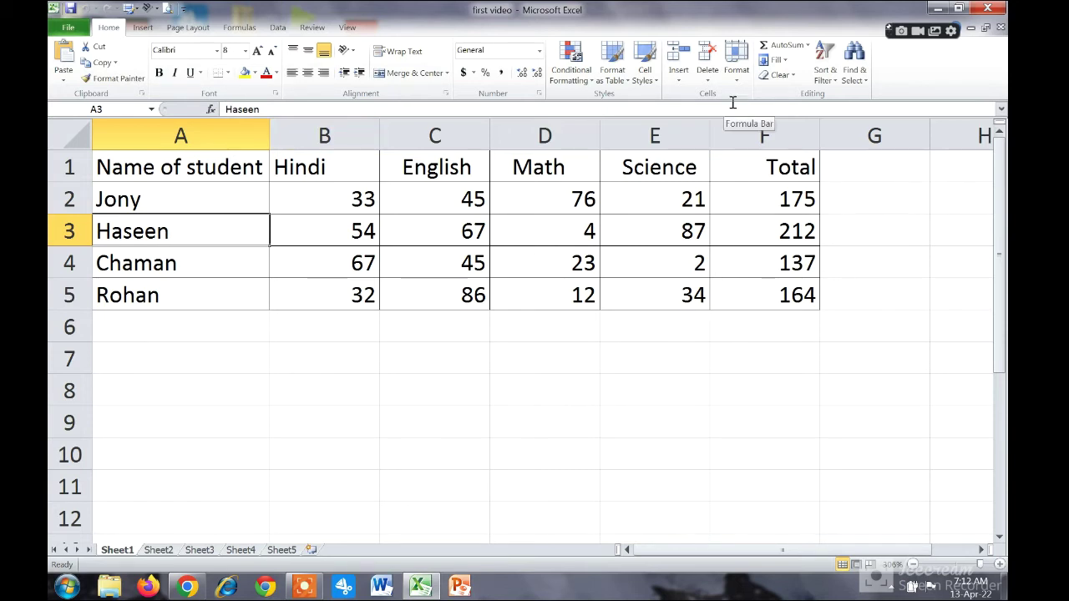
Step: Insert a blank sheet row above row 3 of the student marks table
click(678, 78)
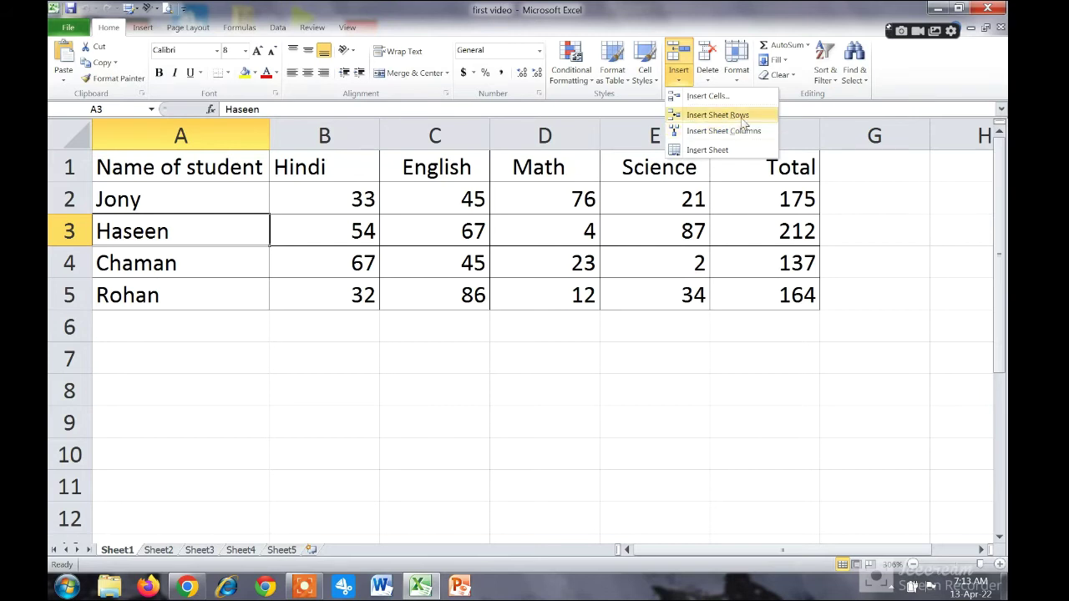
click(499, 312)
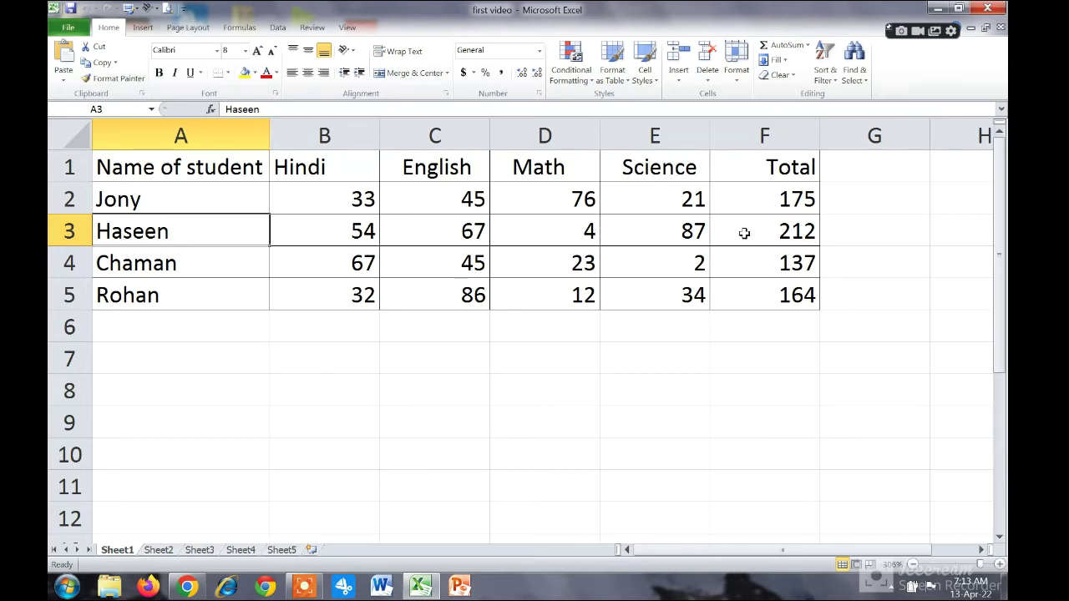
click(679, 81)
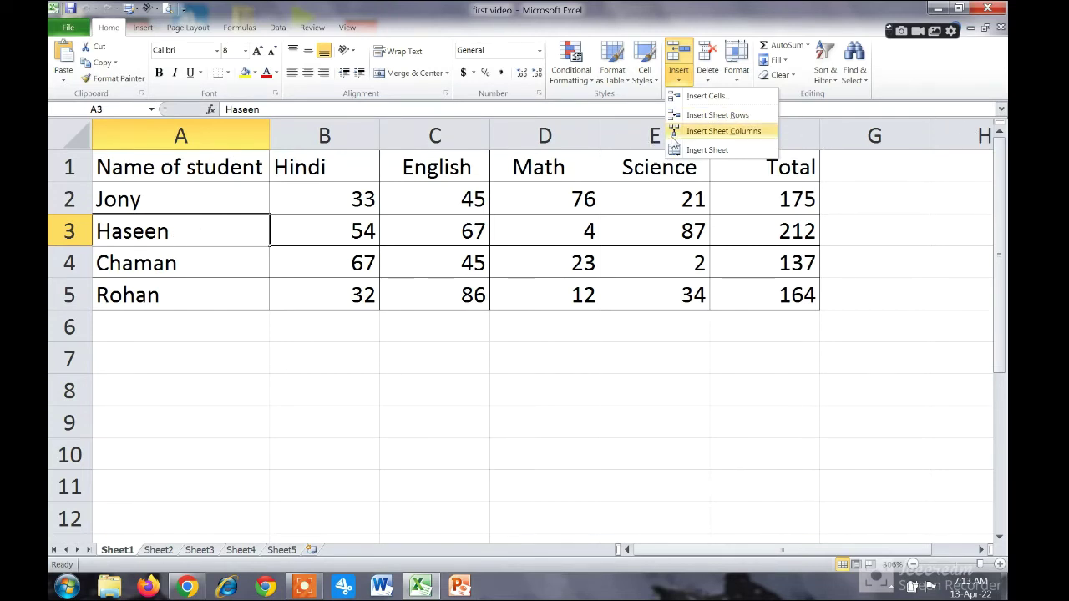
click(738, 122)
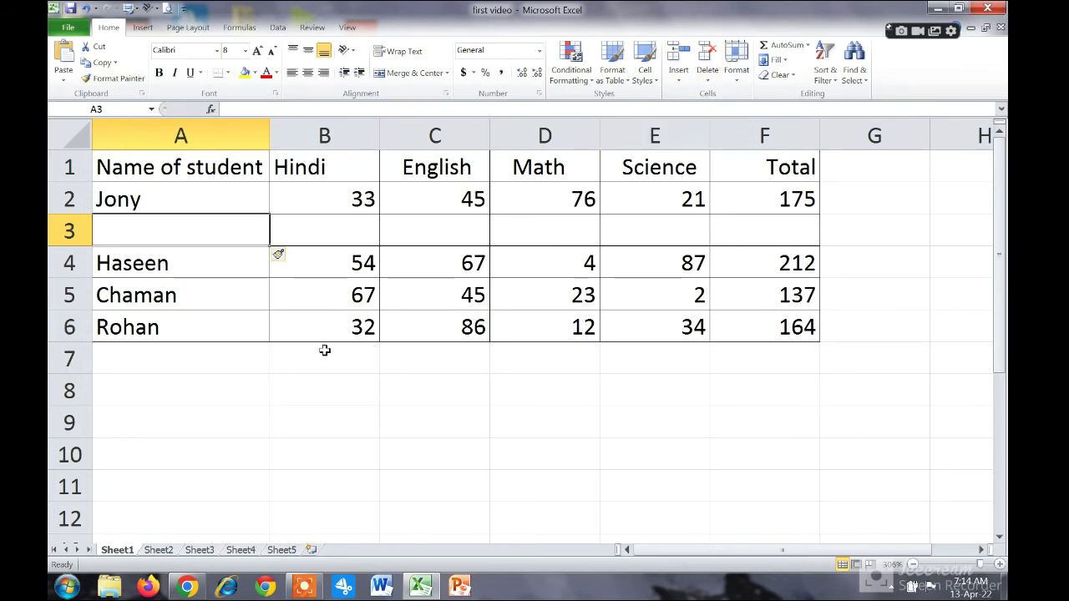
Step: Remove the newly inserted blank row 3
key(alt+h)
key(d)
key(r)
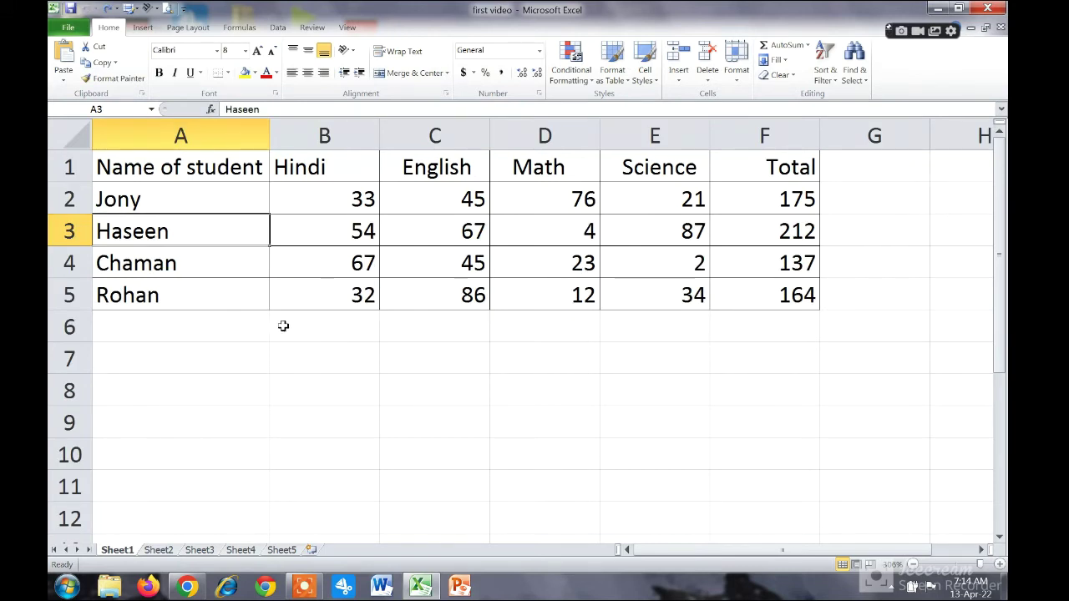
Step: Insert two blank sheet rows below the header row, using cells A2:A3 as the selection
click(156, 196)
mouse_move(155, 198)
mouse_down()
mouse_move(153, 231)
mouse_move(162, 224)
mouse_up()
click(151, 228)
click(162, 207)
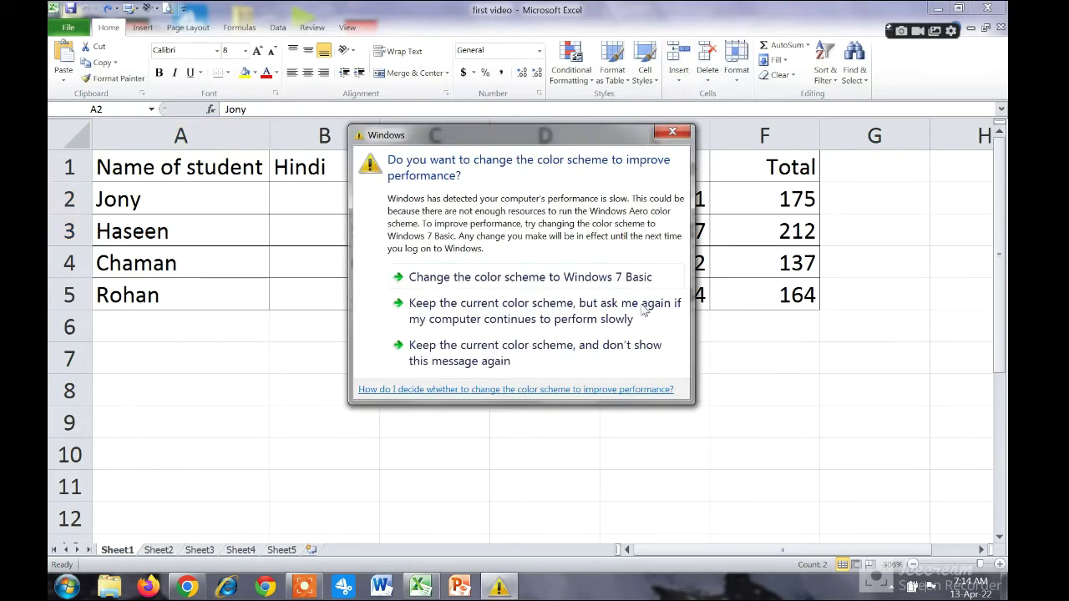
click(676, 135)
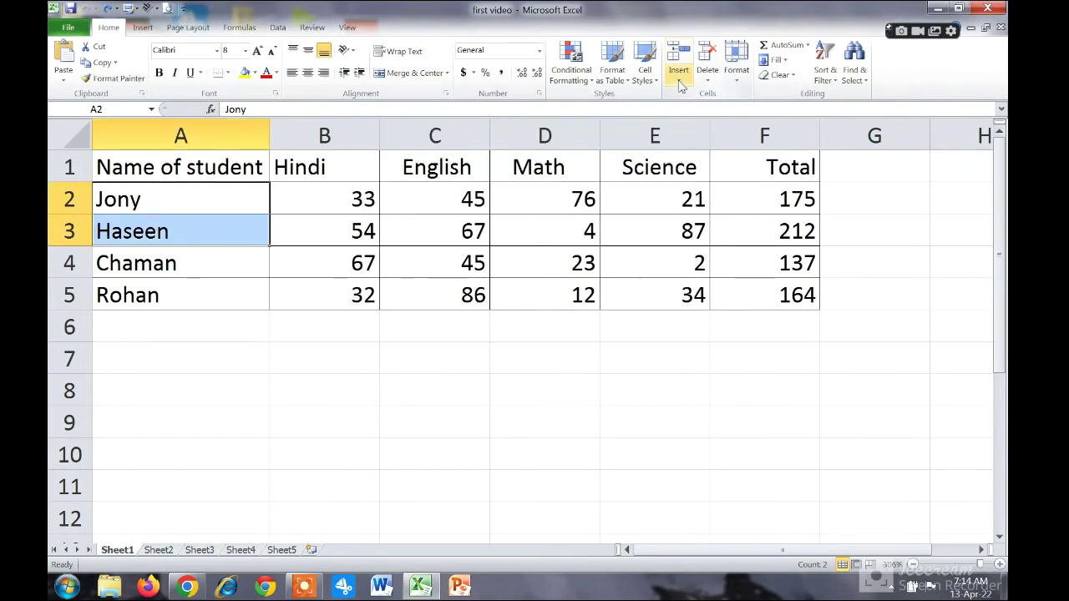
click(679, 84)
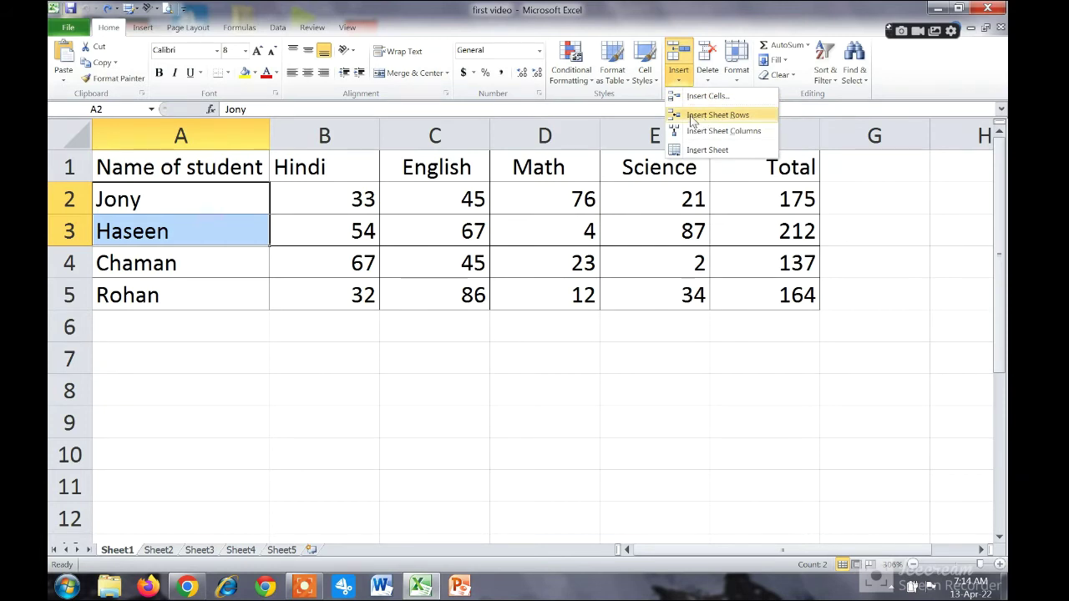
click(738, 117)
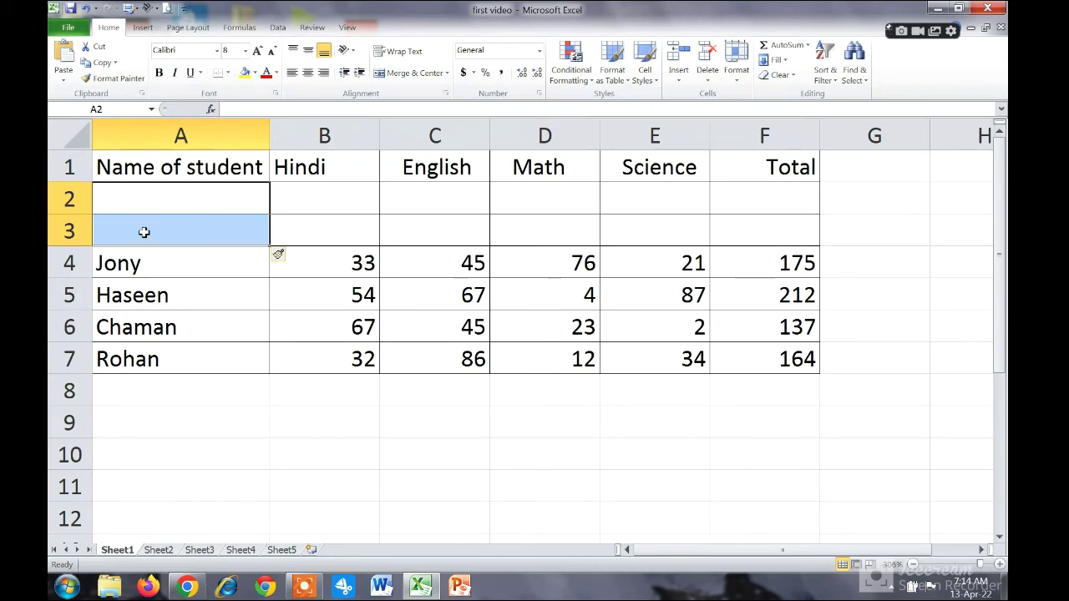
Step: Undo the insertion of the two blank rows
click(187, 298)
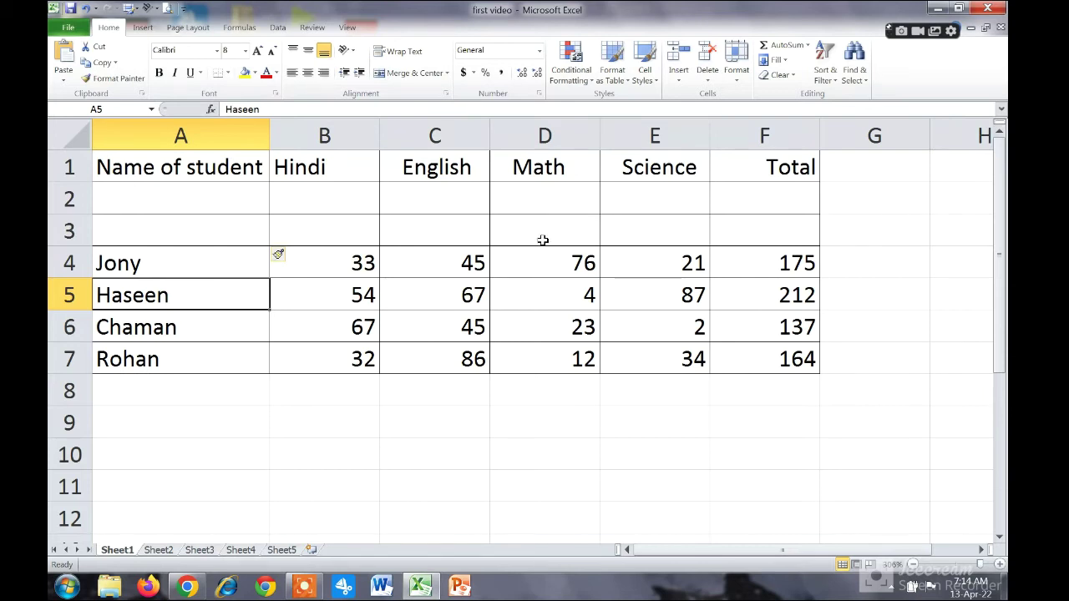
key(ctrl+z)
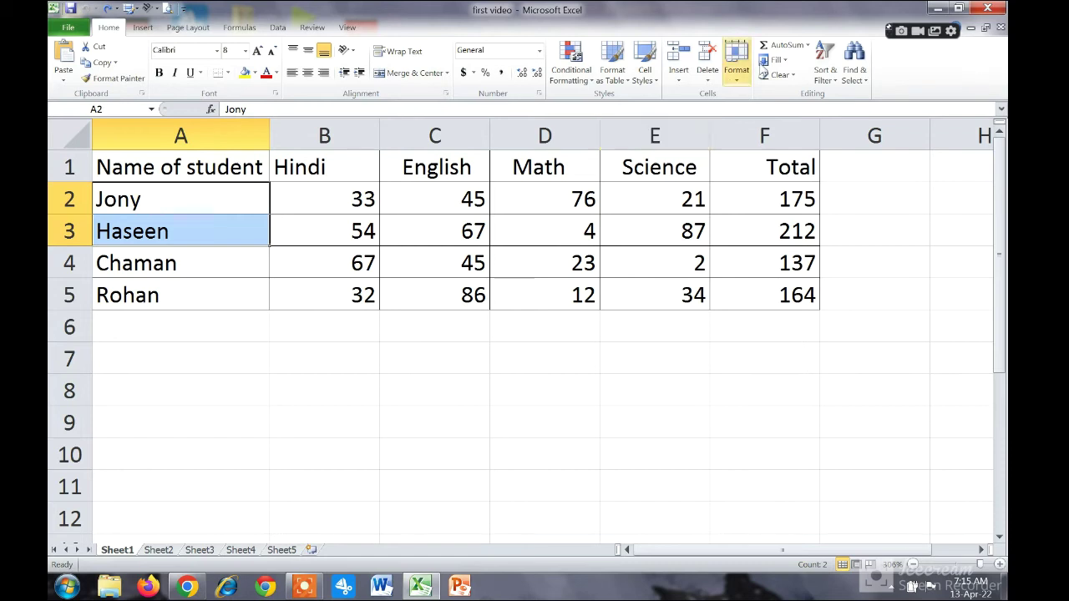
click(681, 84)
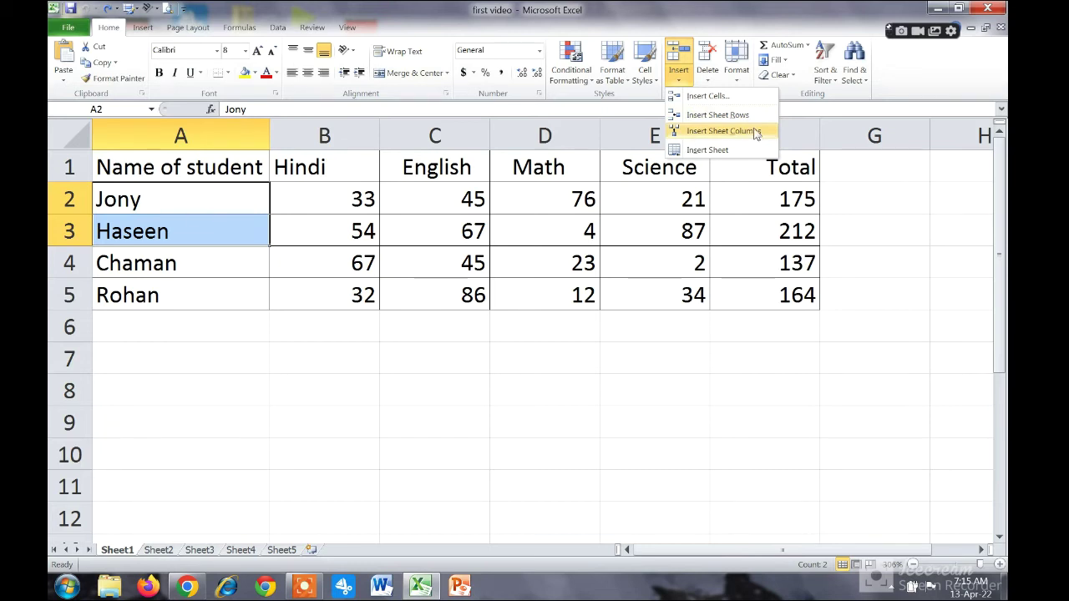
click(411, 336)
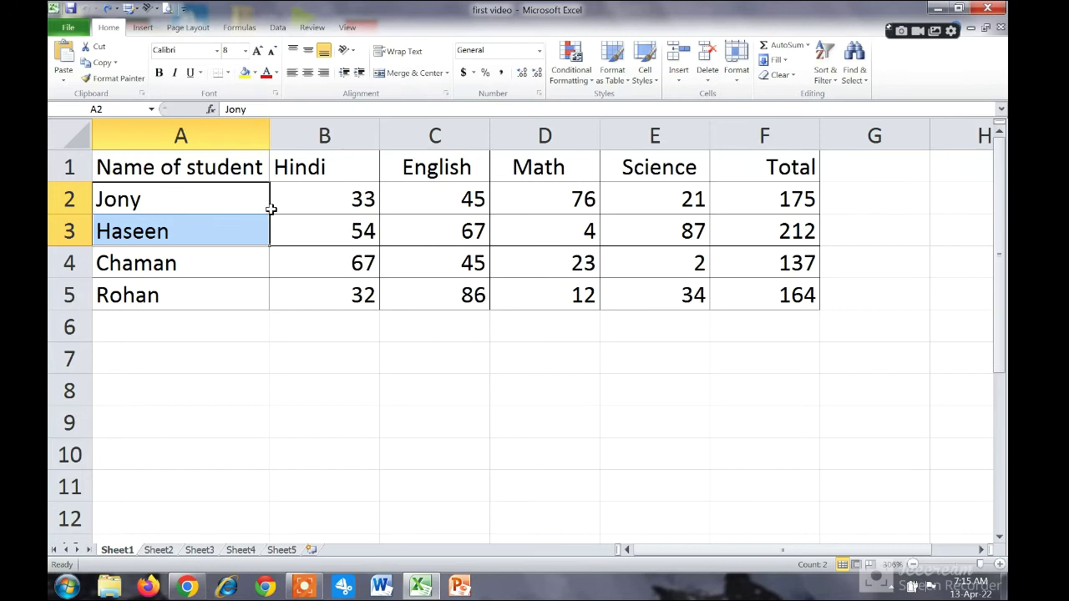
Step: Insert a blank sheet column before the student name column, using cell A3, and dismiss the Windows color scheme prompt
click(189, 190)
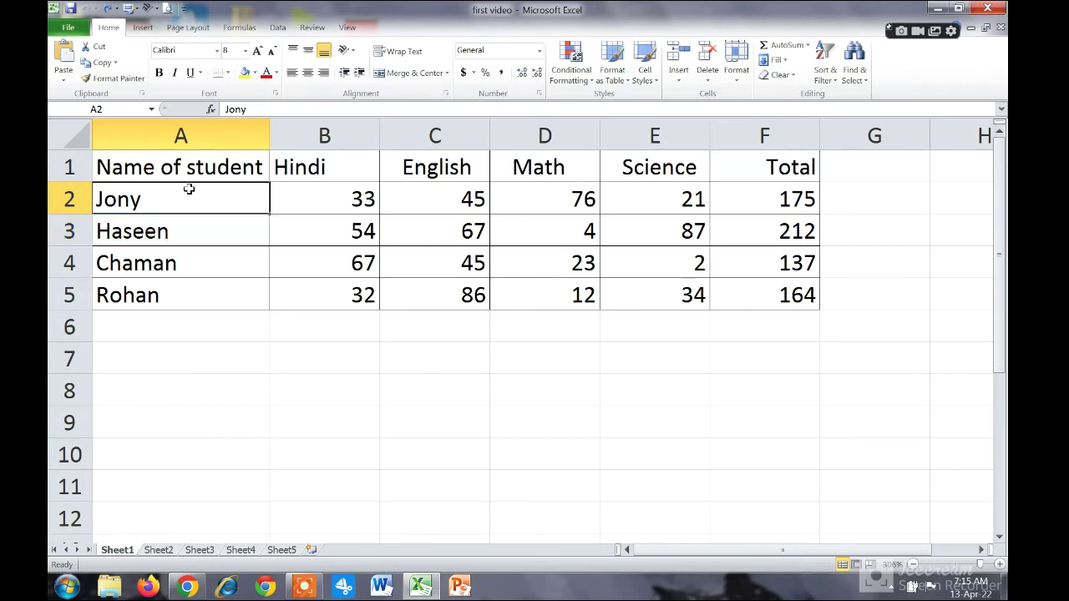
click(204, 234)
click(203, 264)
drag(207, 296, 206, 265)
click(209, 227)
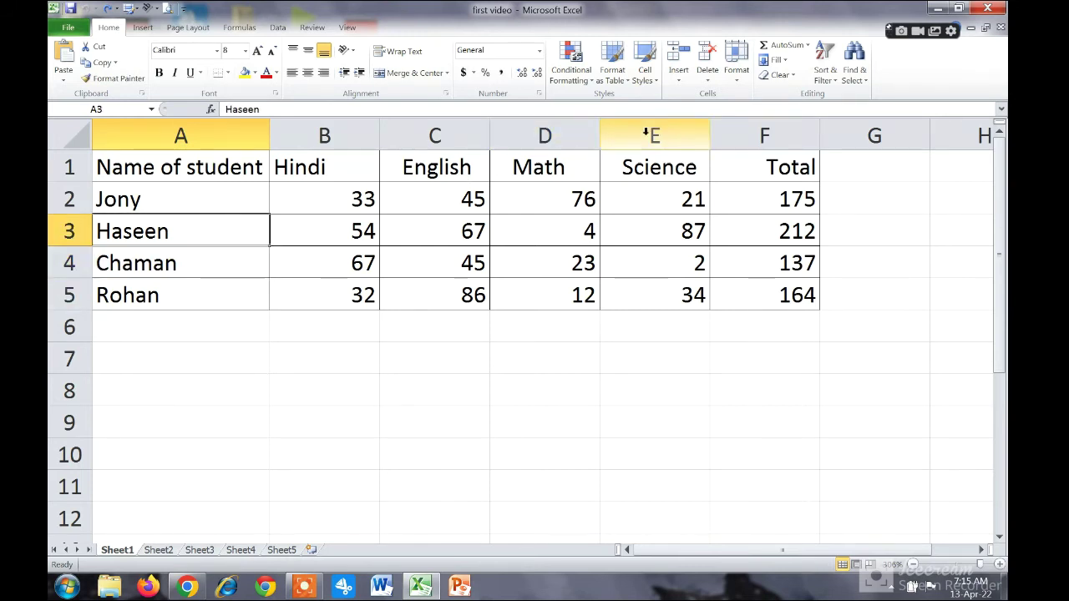
click(678, 80)
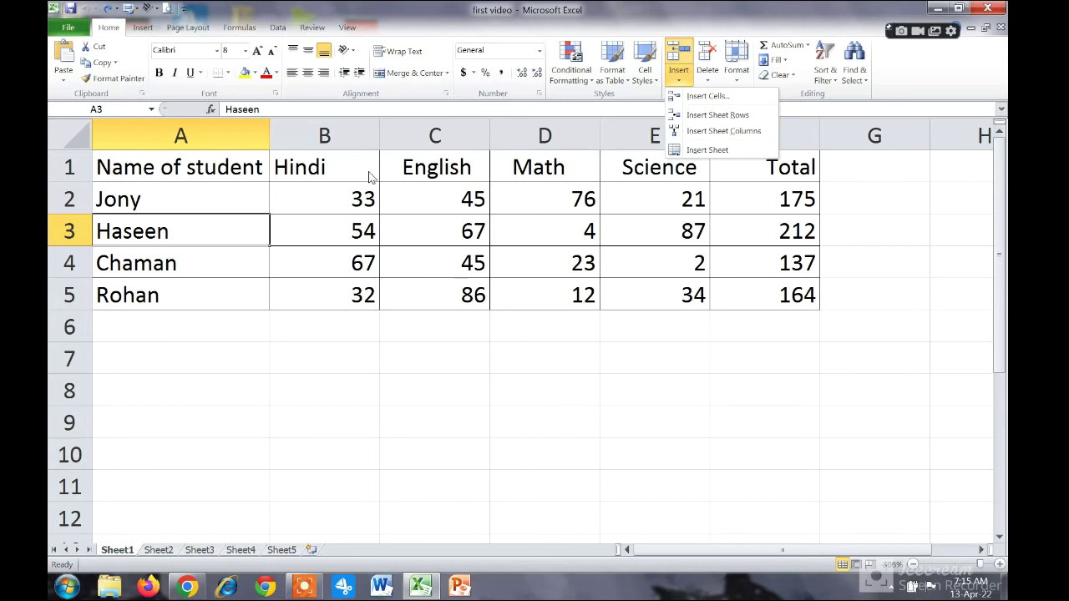
click(723, 131)
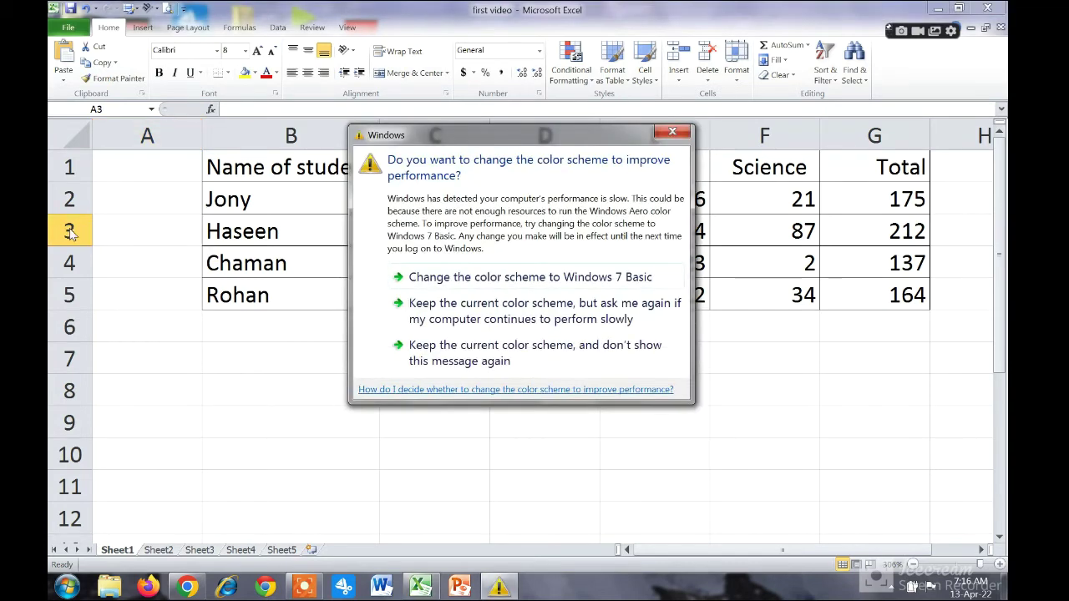
click(671, 135)
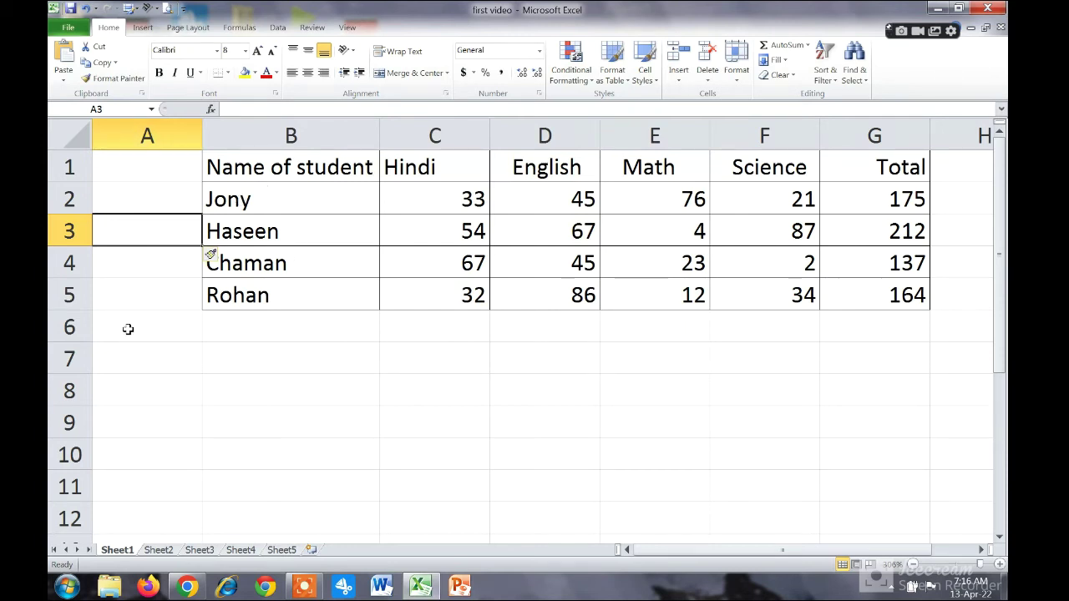
Step: Enter the heading "s no" in cell A1 and erase it again
key(Up)
key(Up)
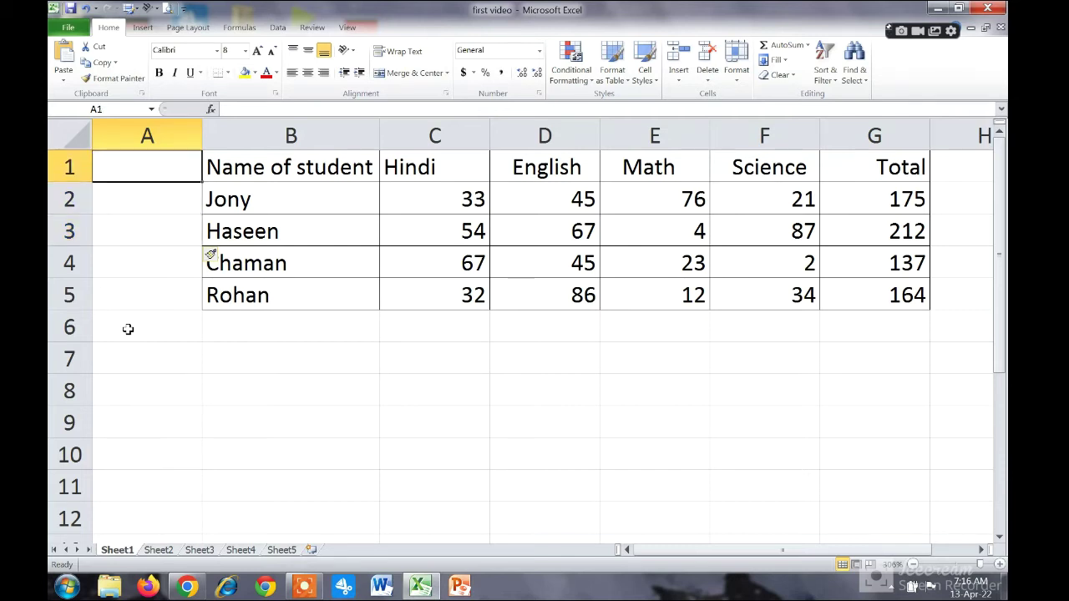
text(s no)
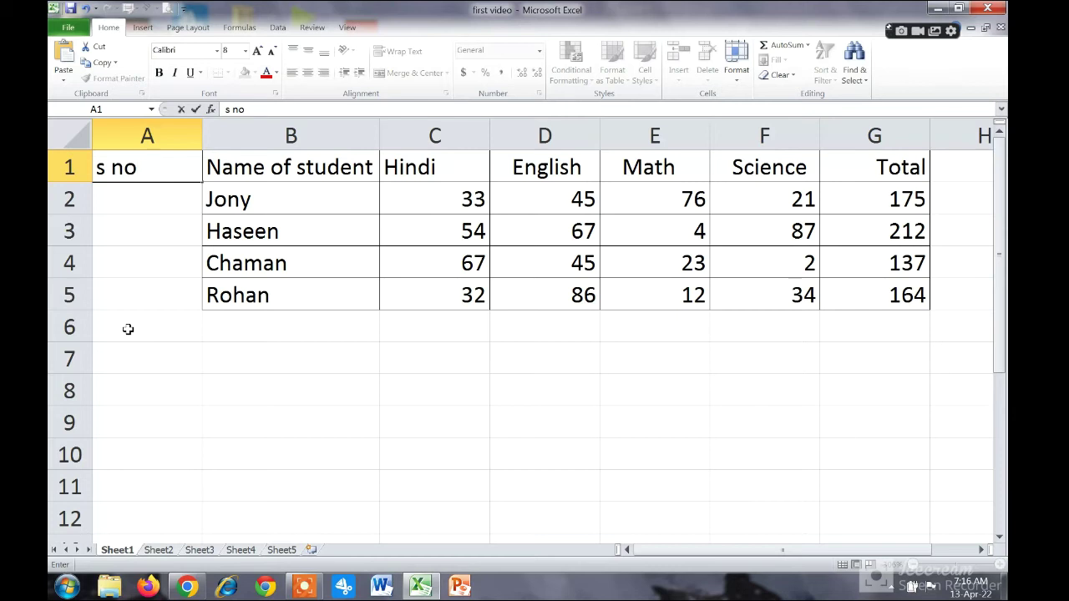
key(BackSpace)
key(BackSpace)
key(BackSpace)
key(BackSpace)
Step: Delete the blank column A
click(157, 144)
right_click(157, 143)
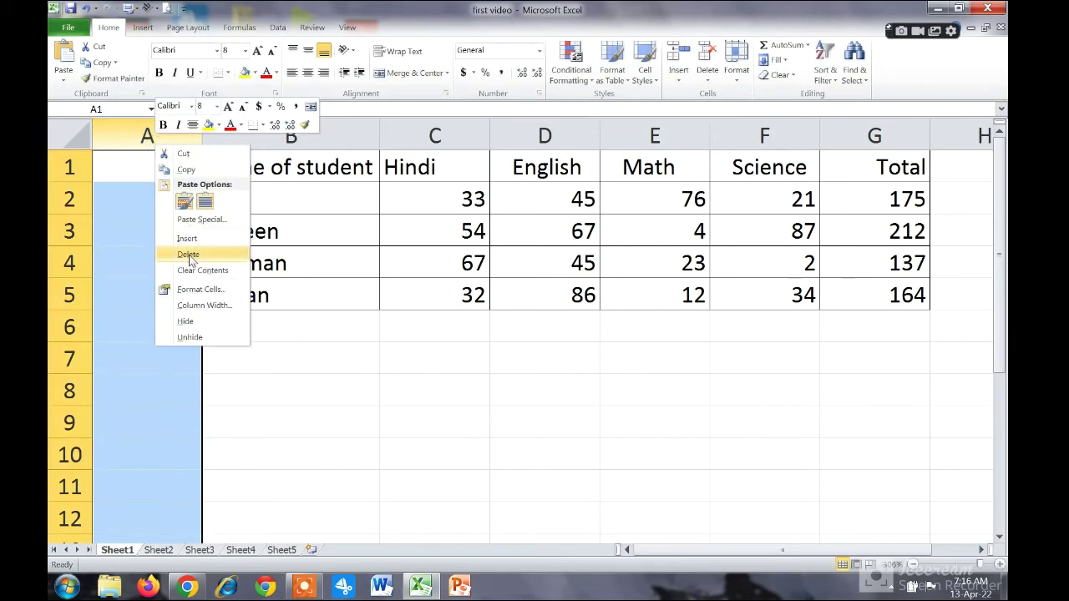
click(190, 254)
click(568, 287)
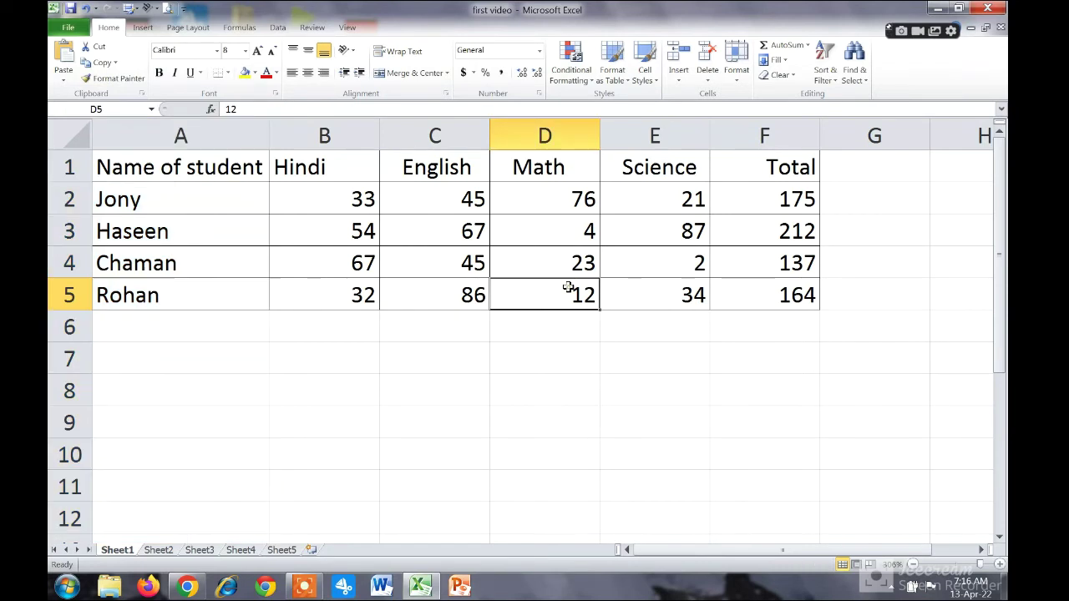
Step: Insert two blank sheet columns before the English column, using cells C1:D1, and undo the insertion
click(449, 166)
click(518, 164)
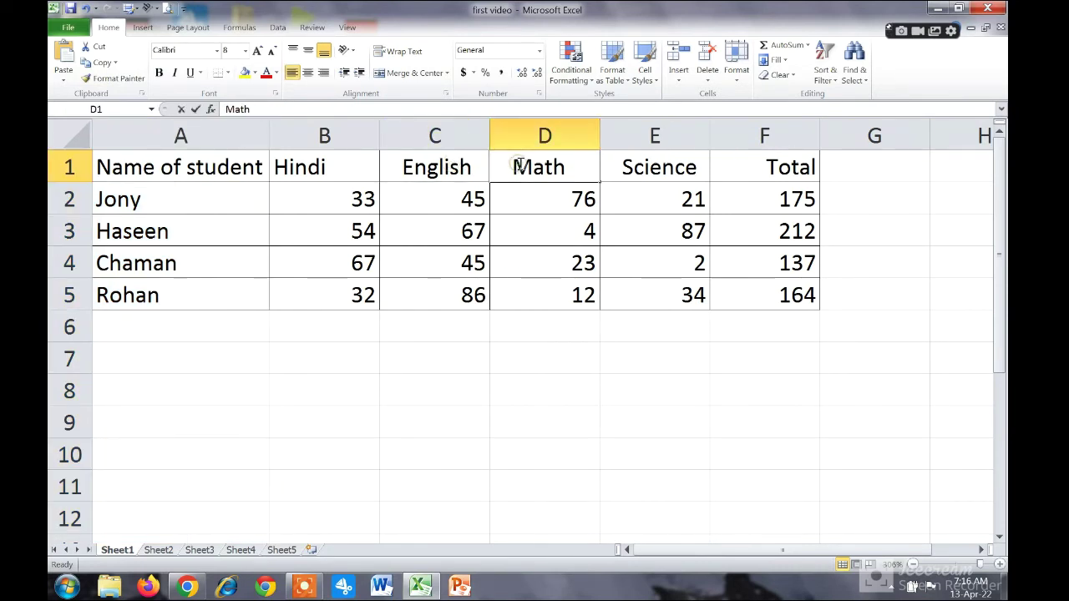
double_click(518, 164)
drag(484, 167, 516, 170)
click(522, 210)
drag(446, 165, 520, 167)
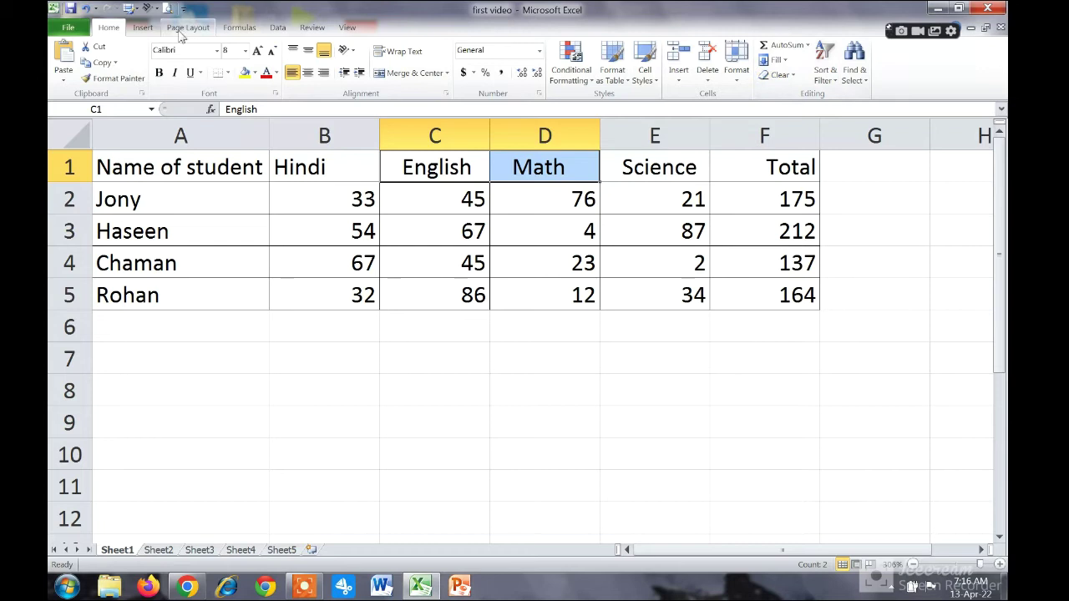
click(680, 81)
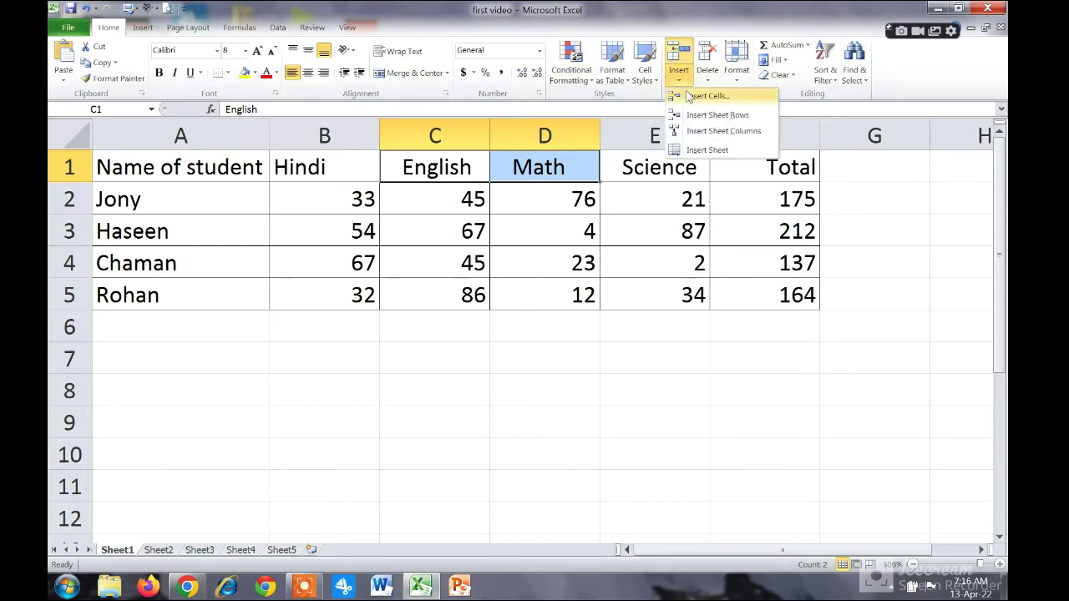
click(709, 133)
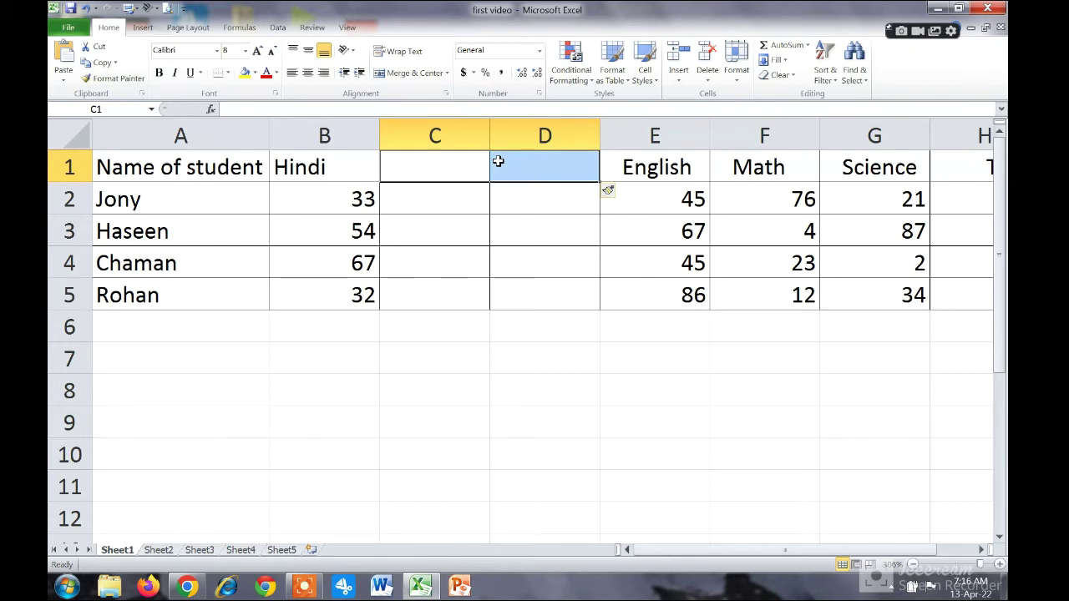
key(ctrl+z)
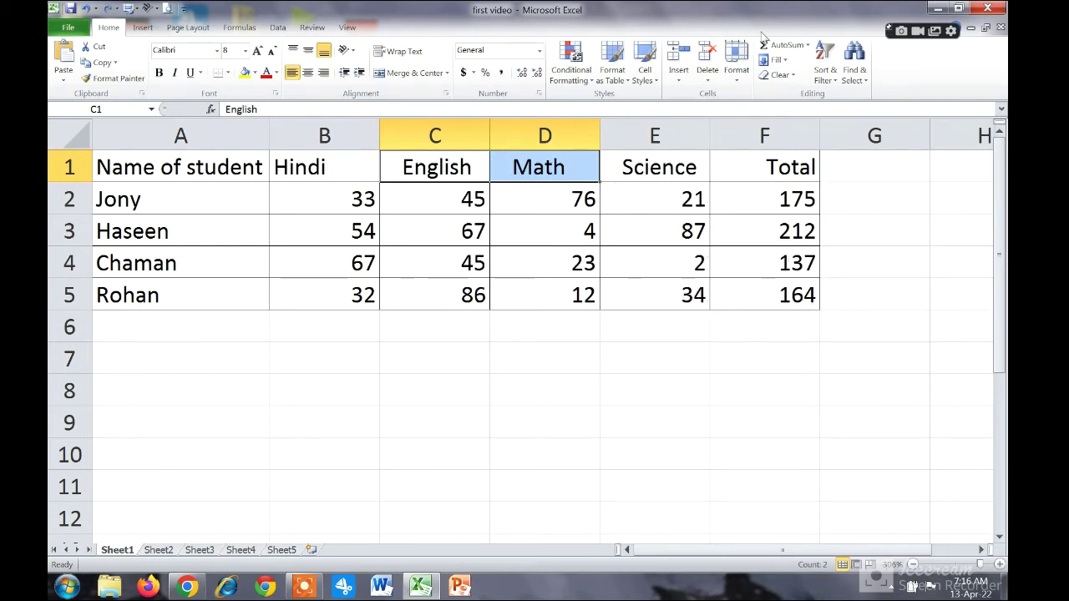
Step: Insert two new blank worksheets before Sheet1
click(678, 74)
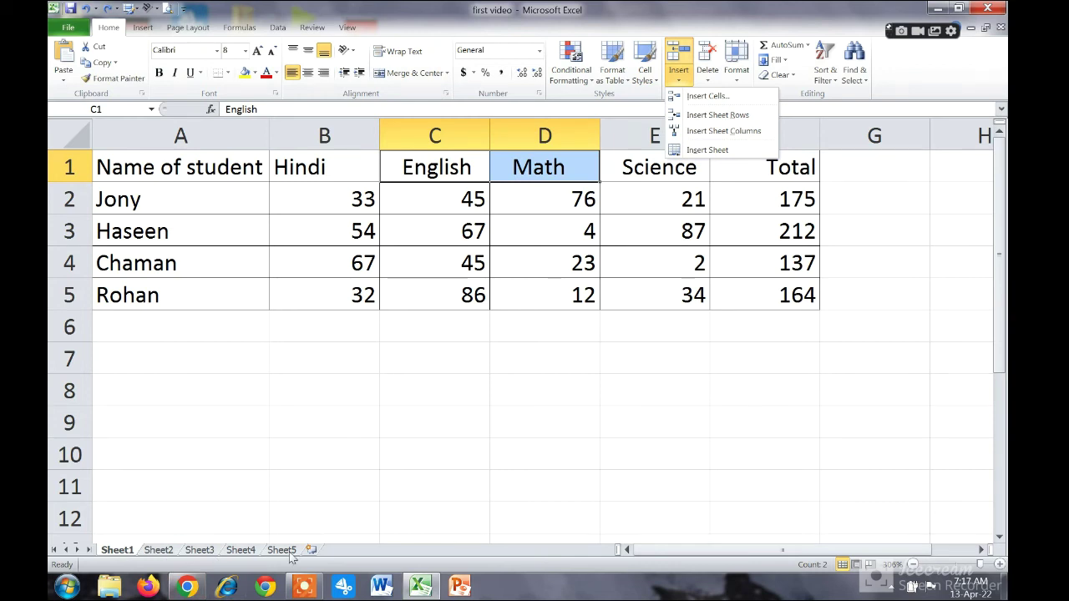
click(707, 150)
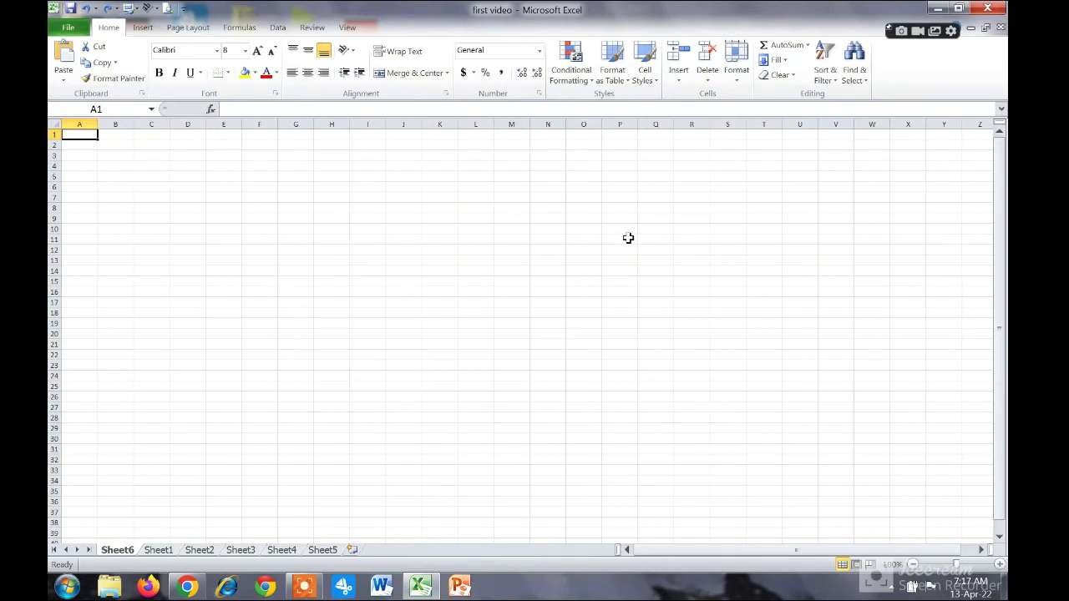
click(679, 81)
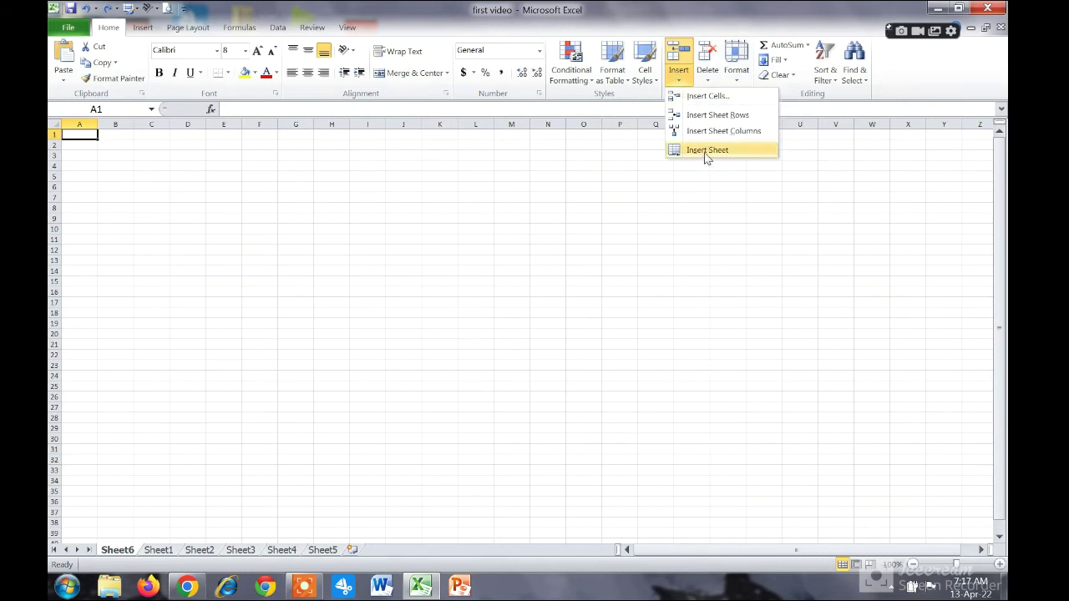
click(705, 151)
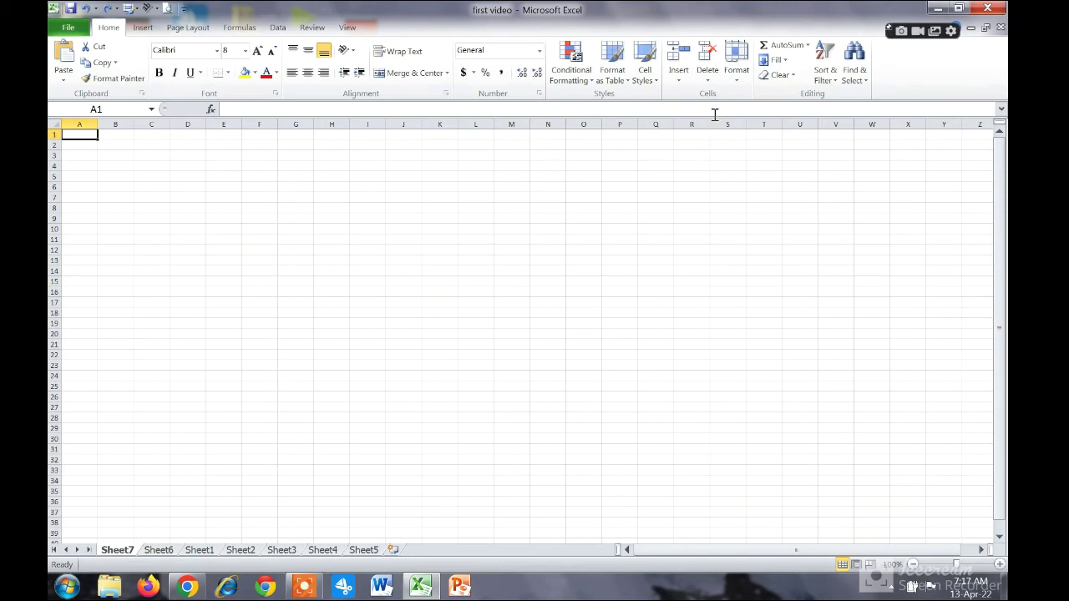
Step: On Sheet1, insert an entire row at cell B3 through the Insert Cells options
click(205, 553)
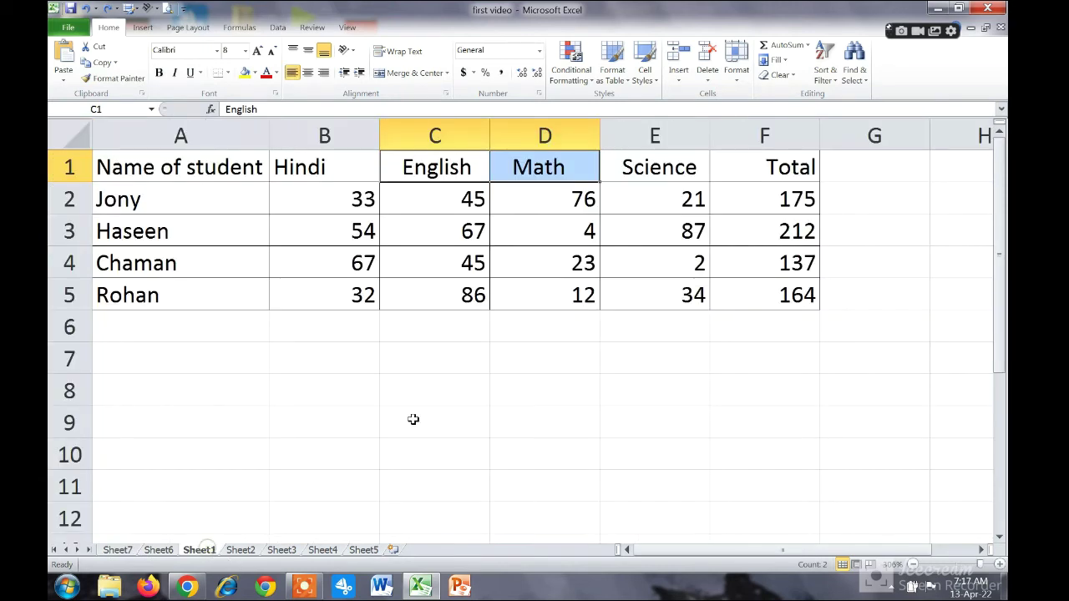
click(678, 81)
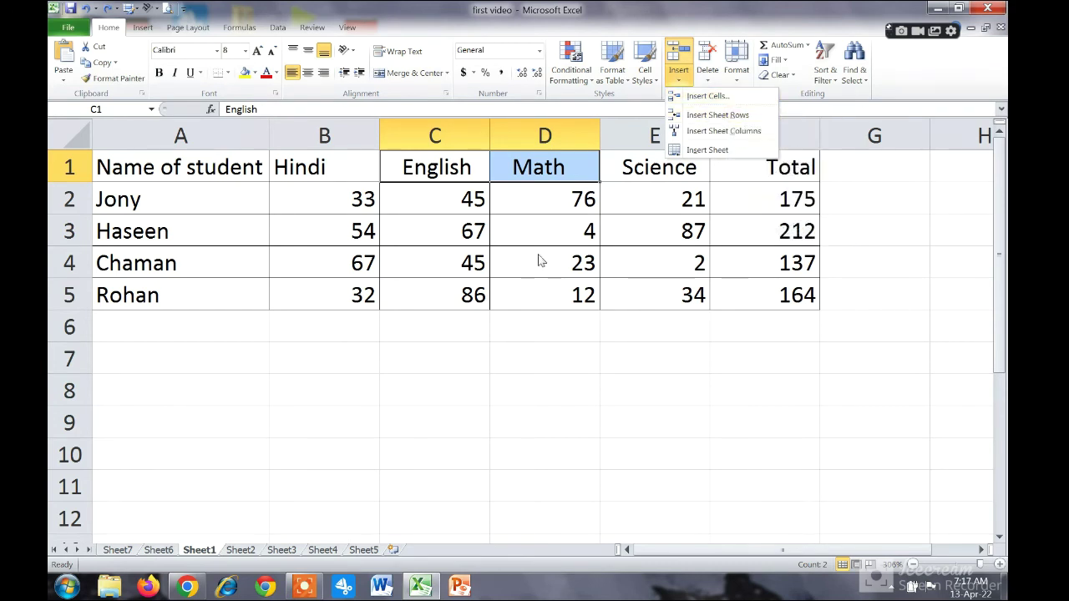
click(491, 364)
click(340, 234)
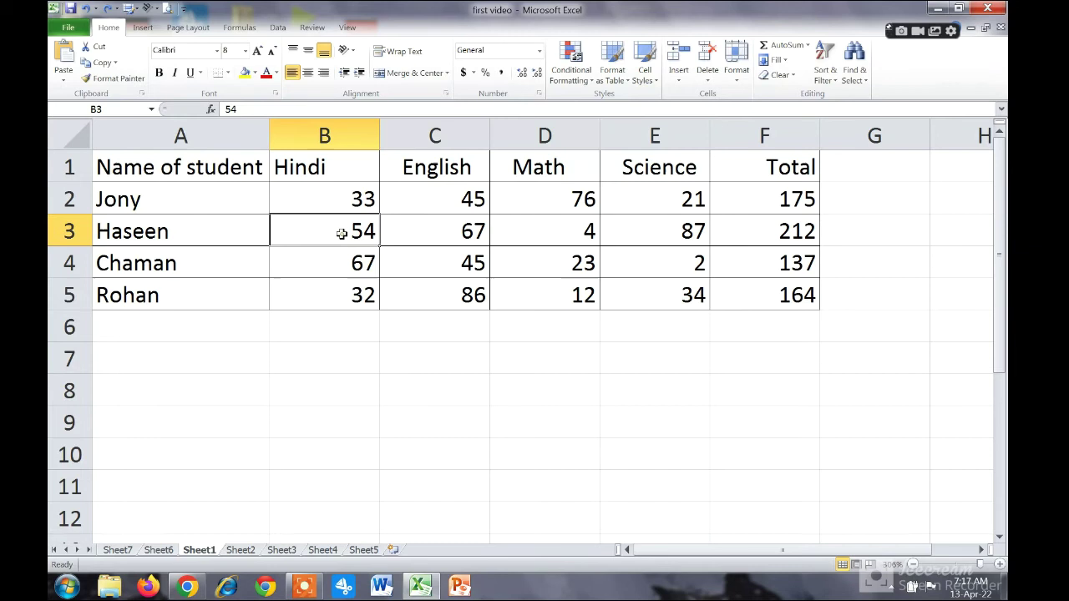
click(678, 73)
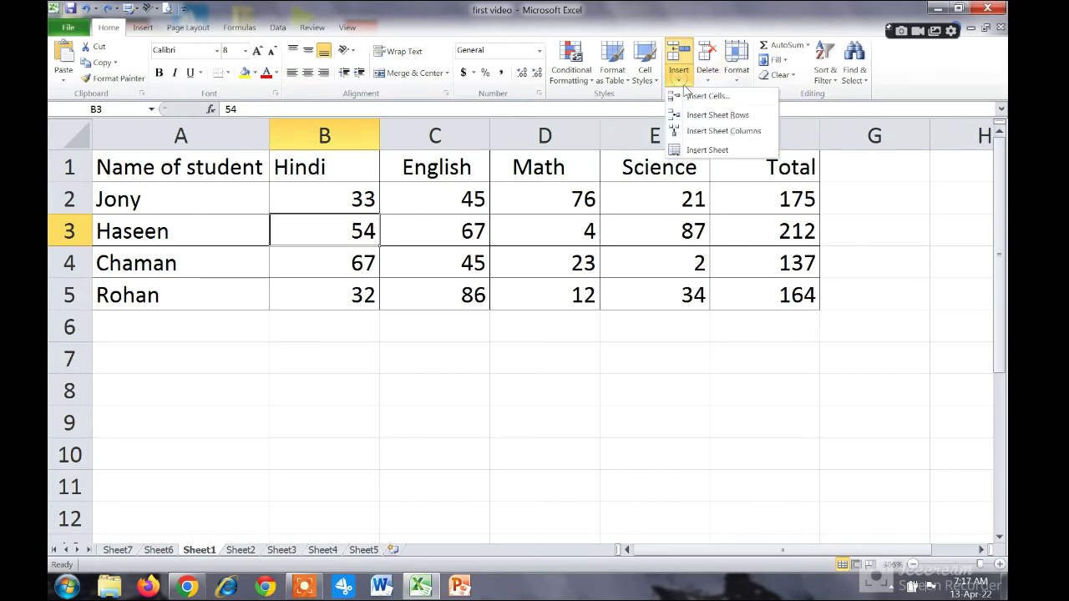
click(698, 100)
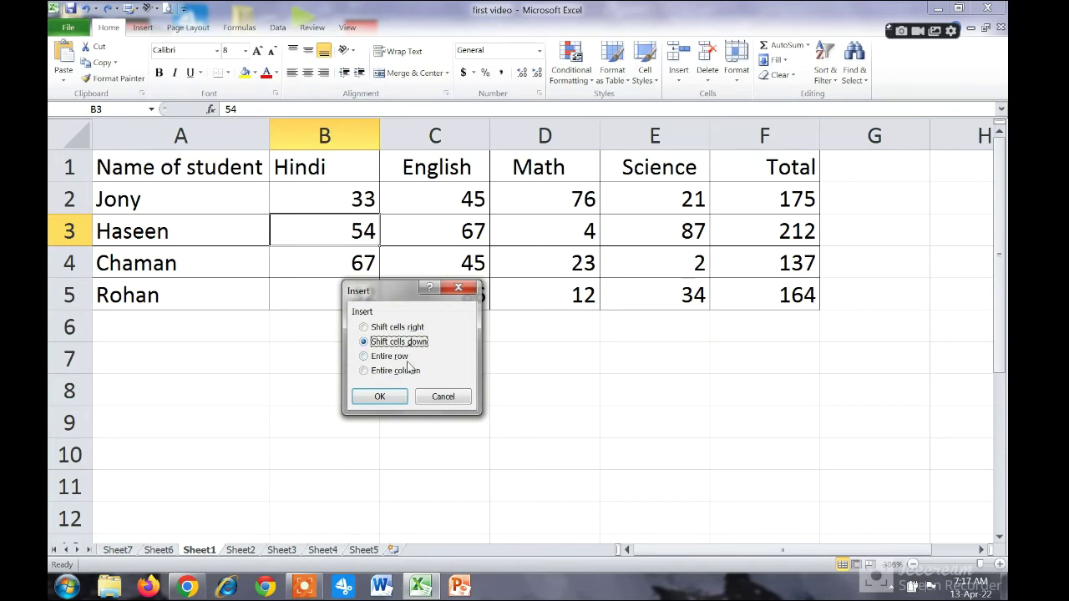
click(375, 358)
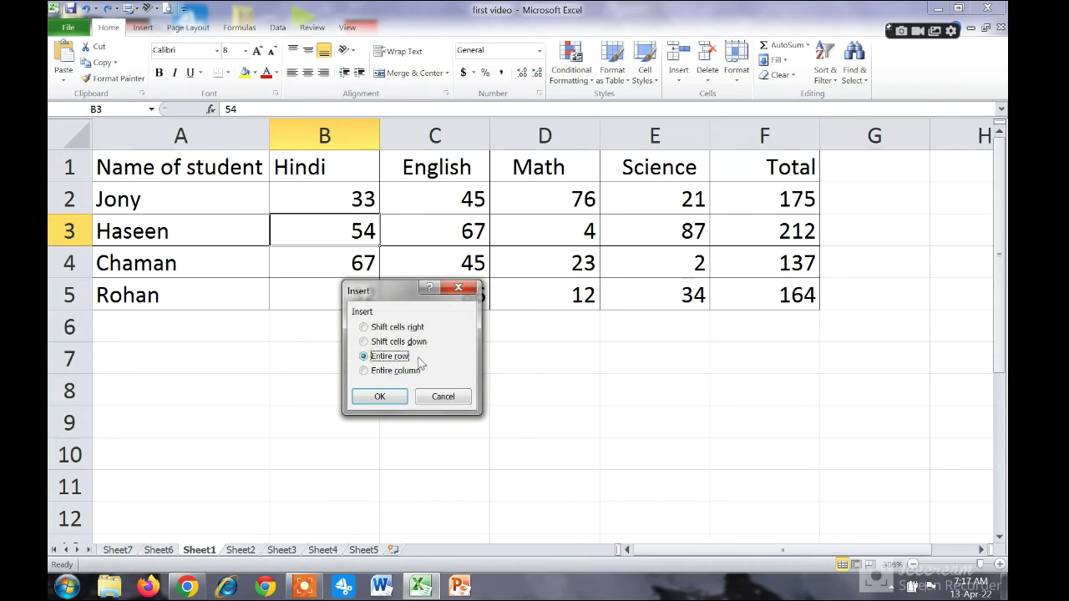
click(398, 397)
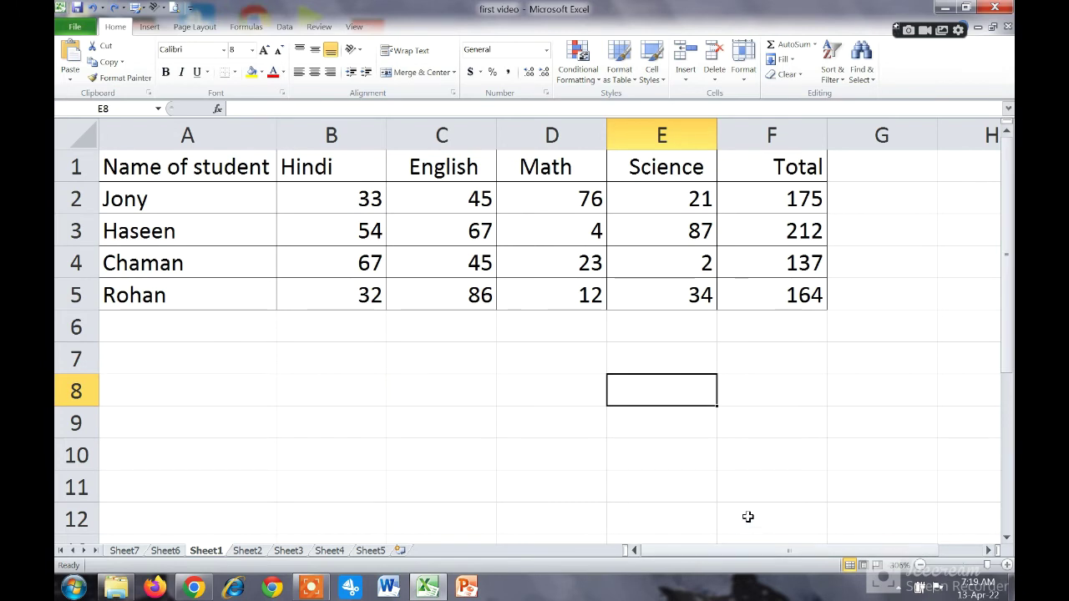
Step: Delete the first student's sheet row, using cell A2, and undo the deletion
click(715, 81)
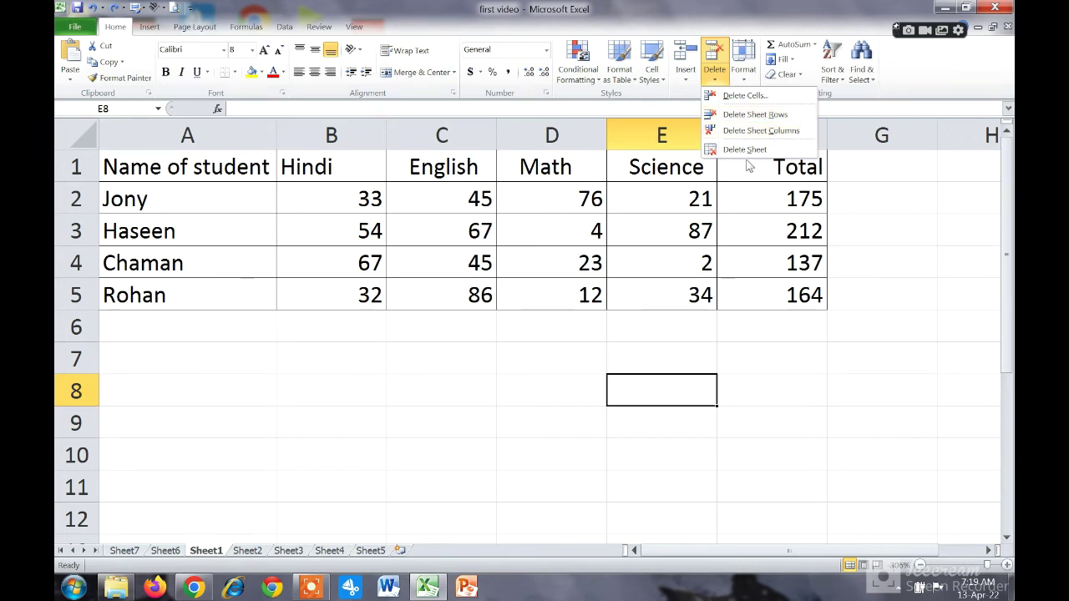
click(808, 338)
click(242, 200)
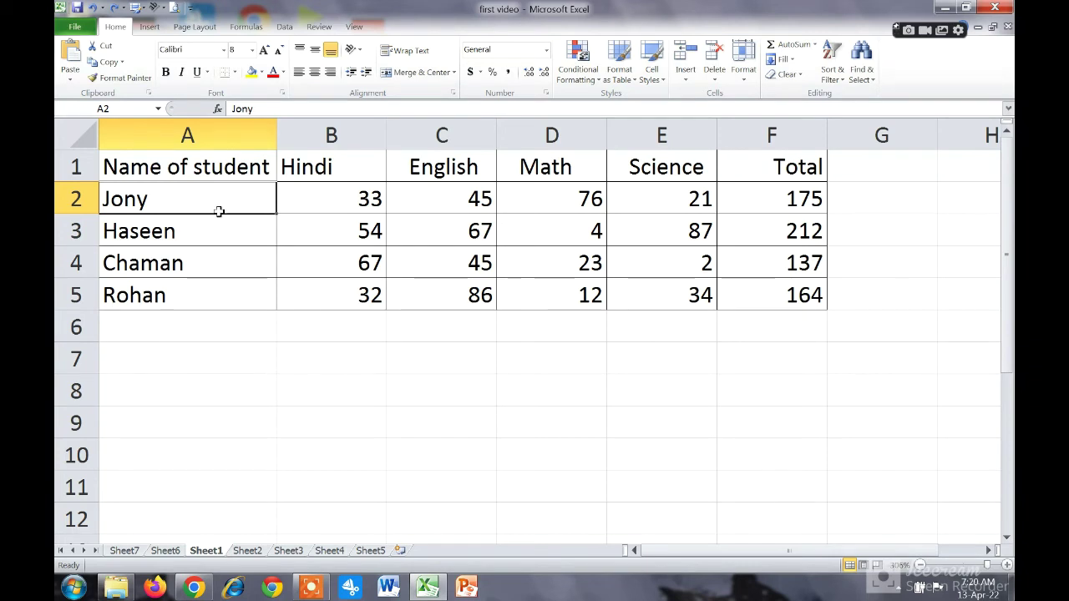
click(715, 81)
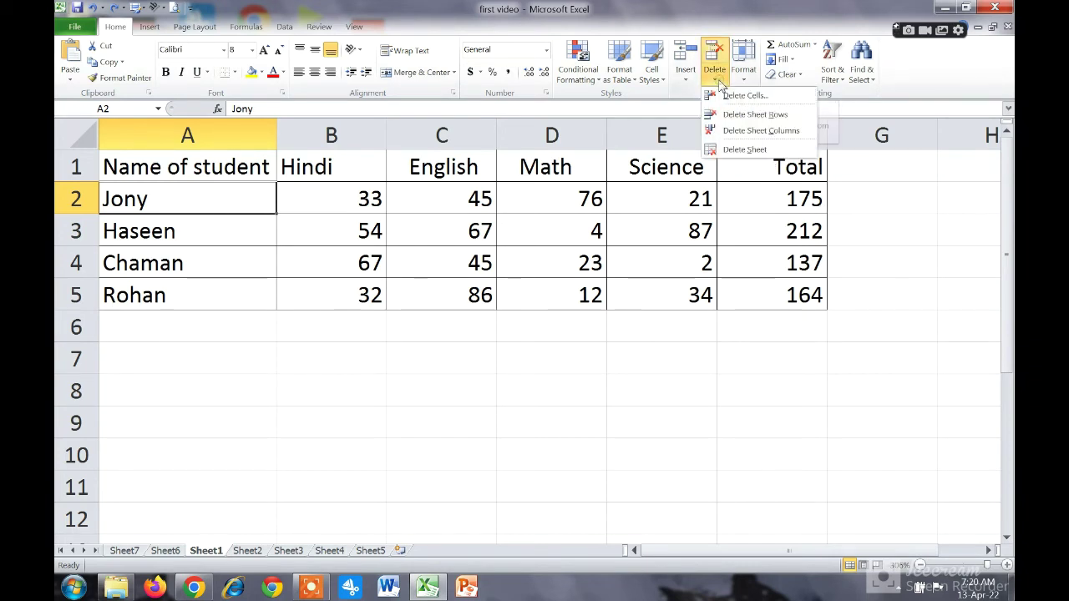
click(735, 121)
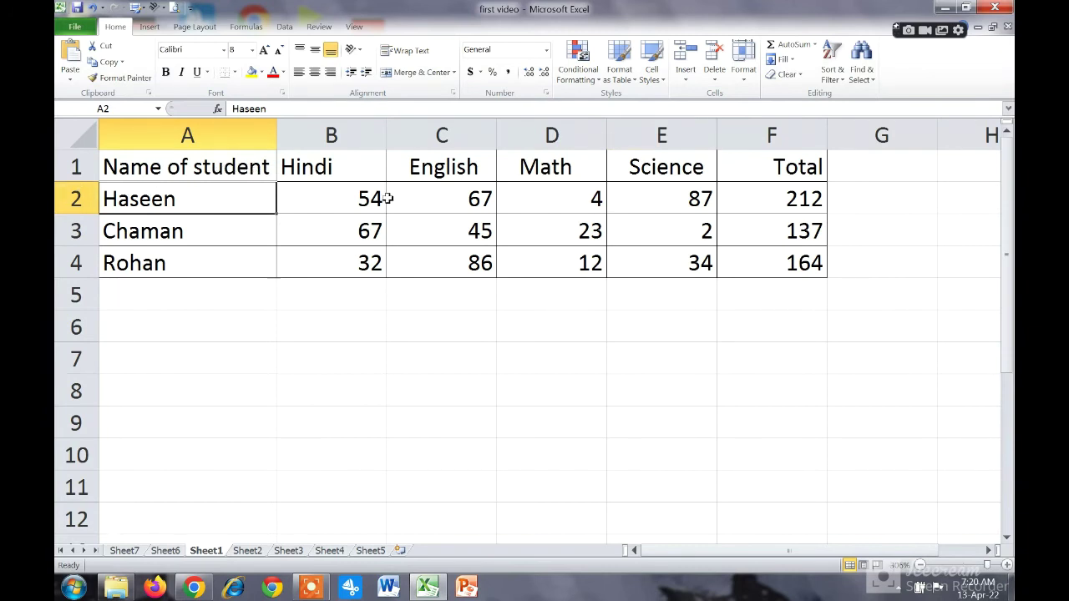
key(ctrl+z)
Step: Delete the two sheet rows spanned by cells A3:A4 and undo the deletion
click(163, 338)
click(179, 227)
drag(181, 245, 215, 270)
key(Escape)
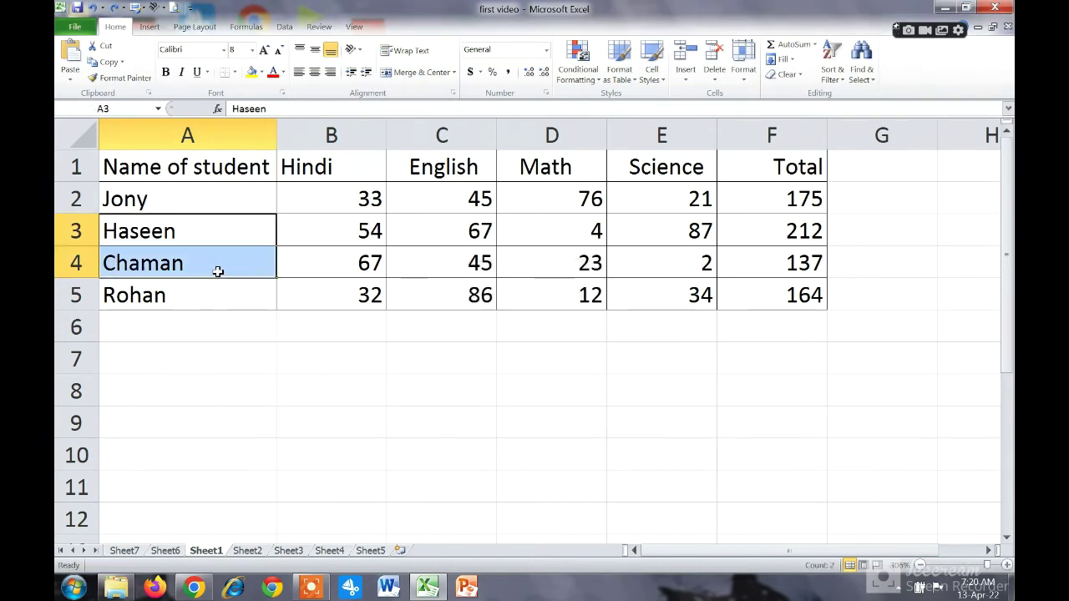
click(715, 84)
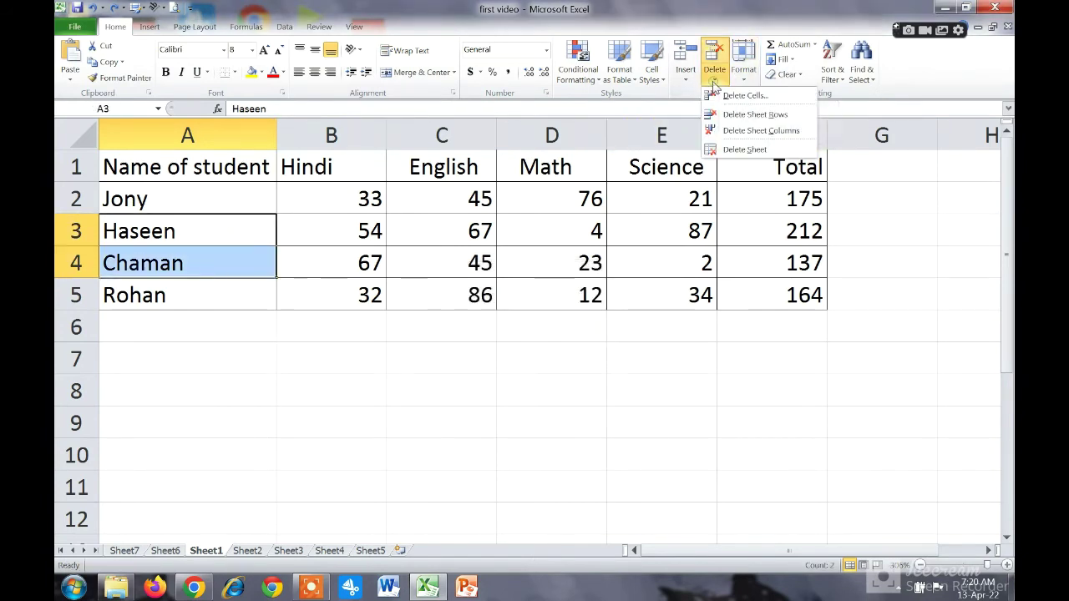
click(755, 114)
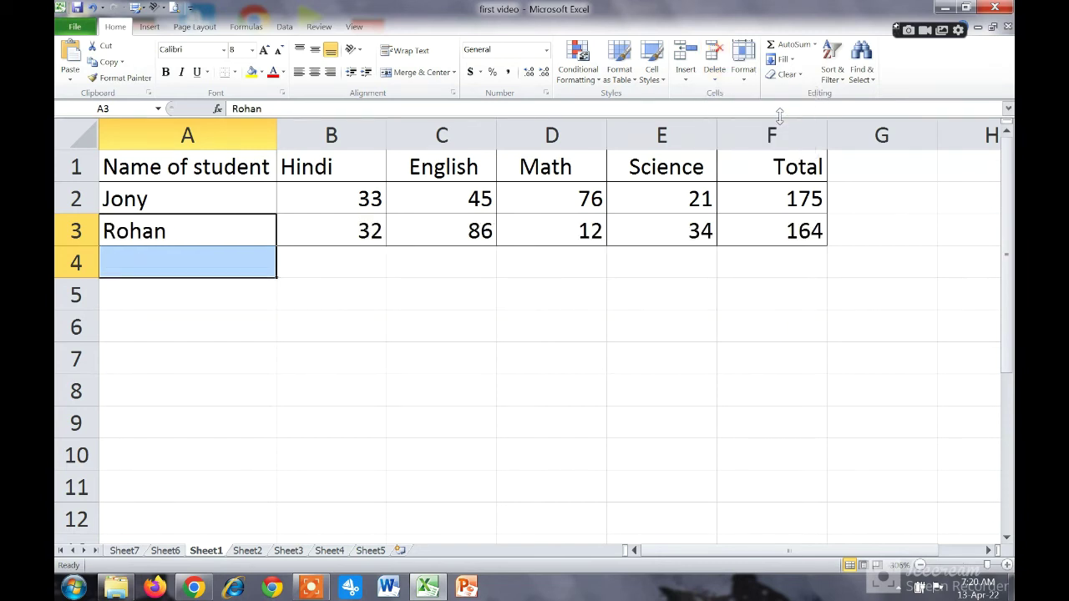
key(ctrl+z)
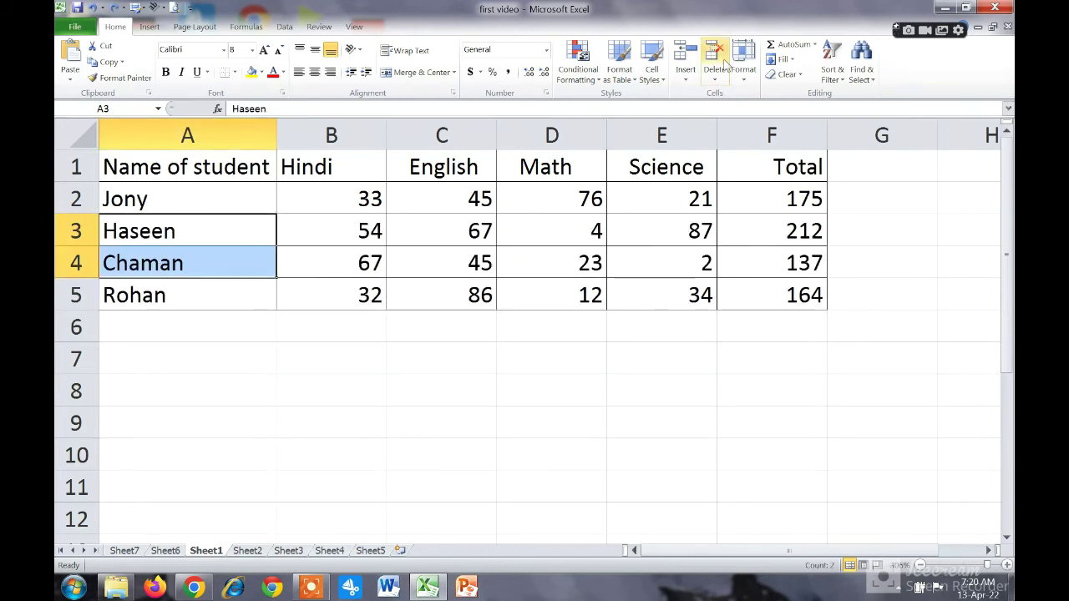
Step: Delete the entire Math sheet column, using cell D2
click(716, 81)
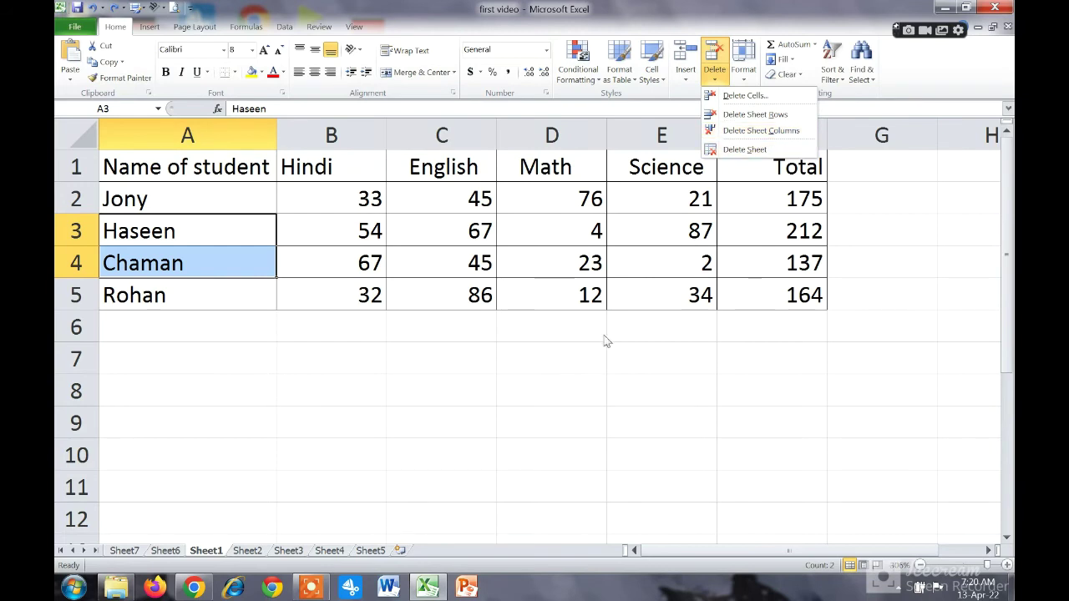
click(553, 198)
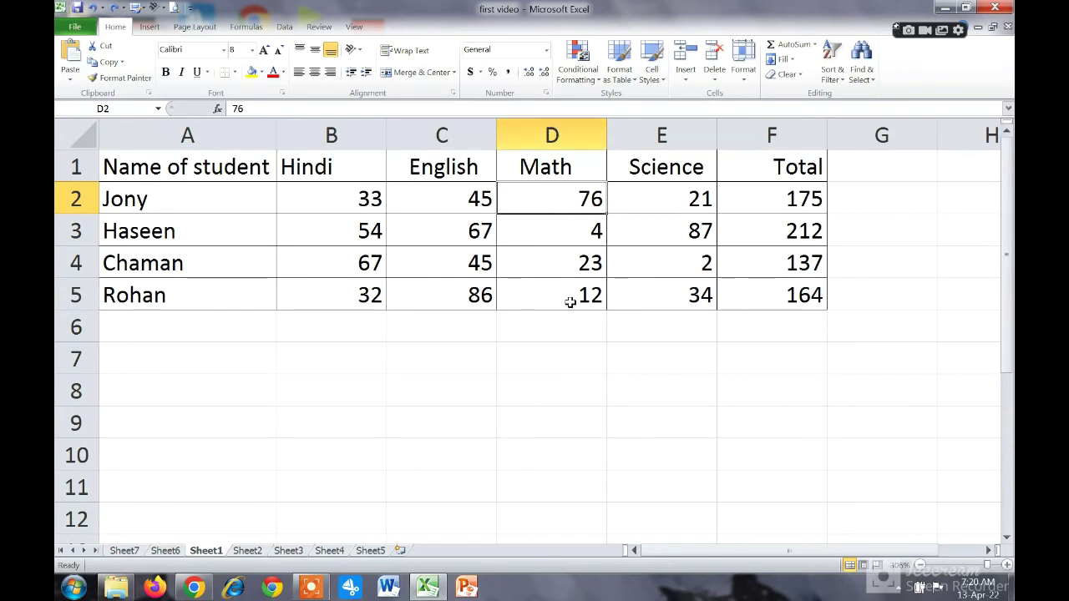
click(715, 77)
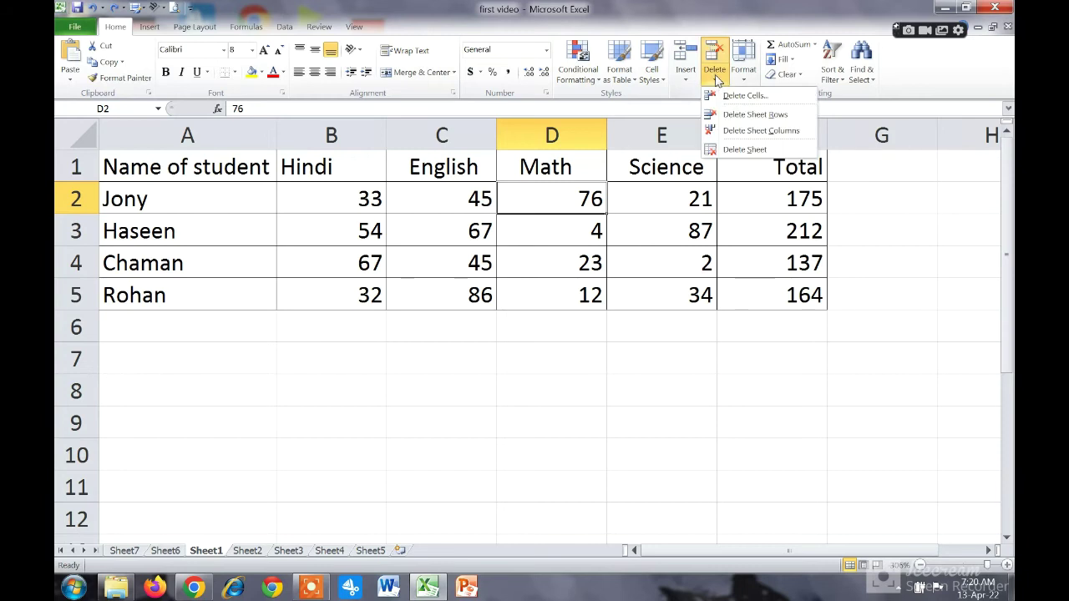
click(758, 131)
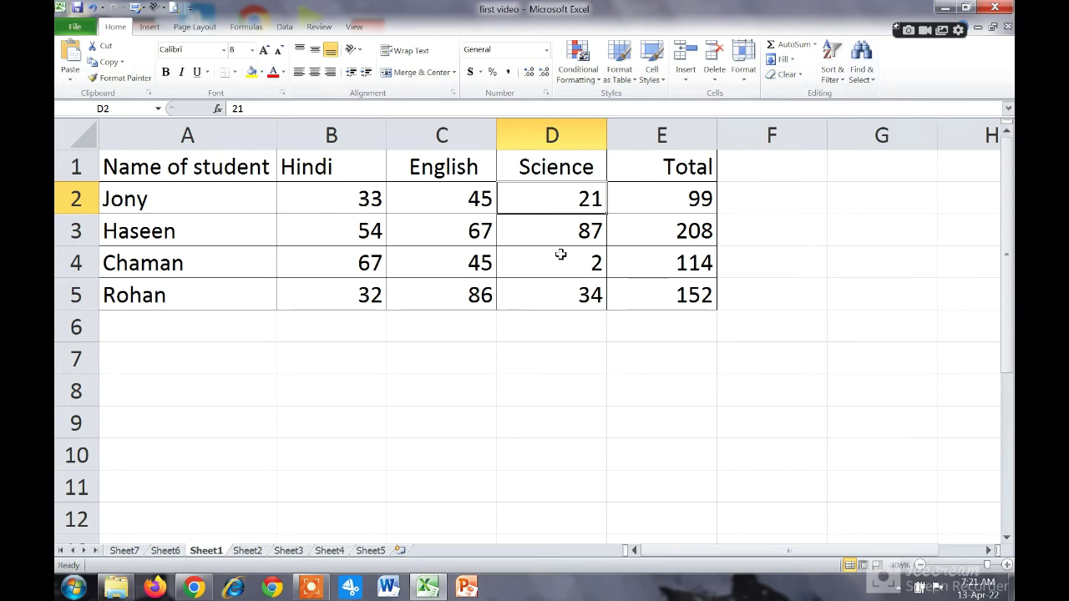
Step: Delete the English and Science sheet columns together, using their heading cells C1:D1
drag(448, 165, 541, 160)
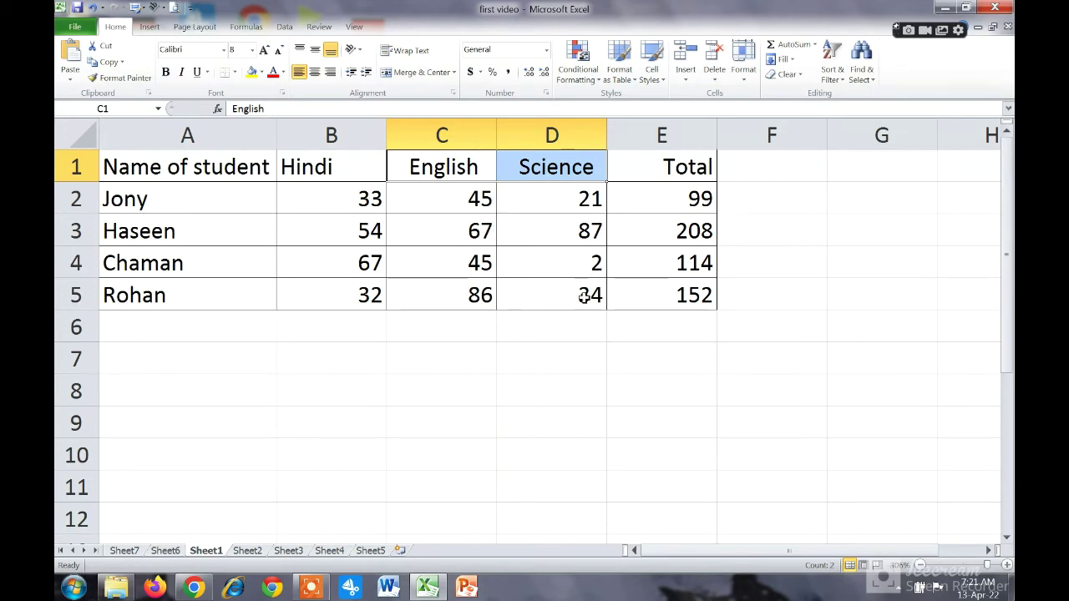
click(714, 79)
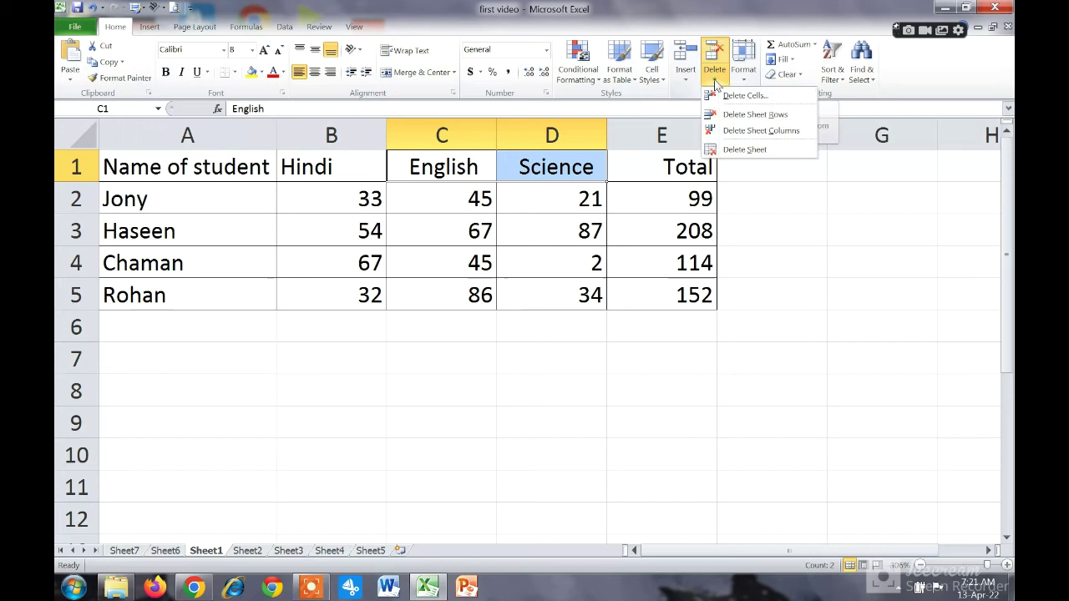
click(784, 131)
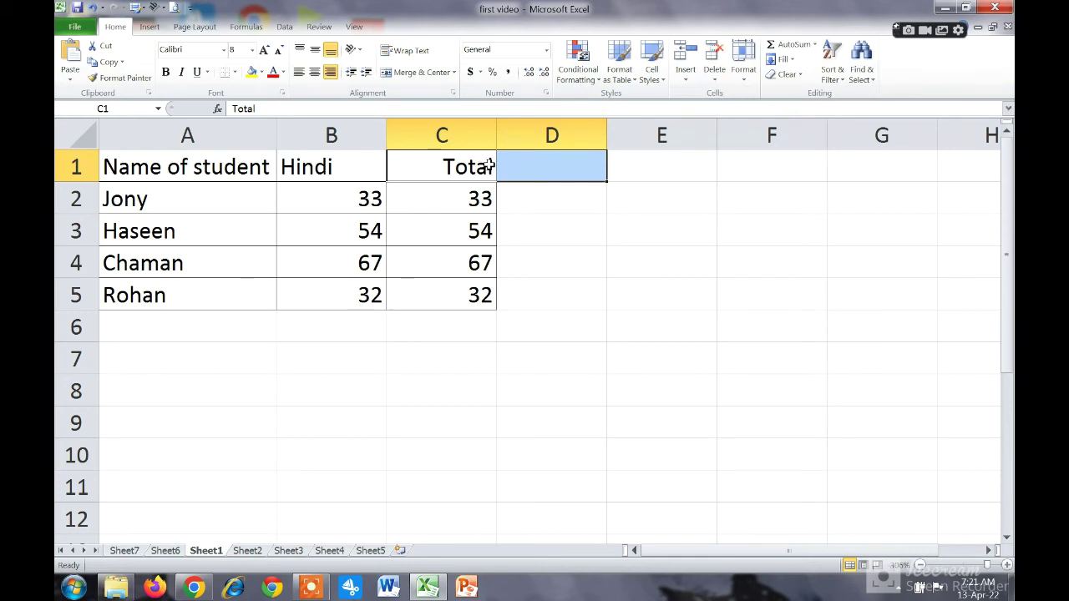
Step: Delete the blank worksheet Sheet5 from the workbook
click(712, 81)
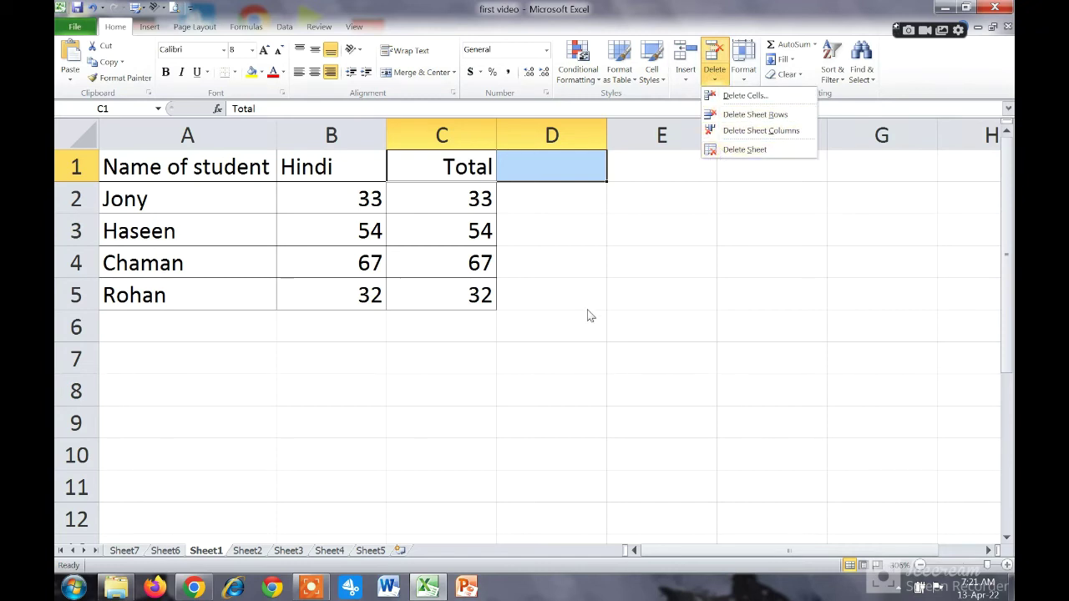
key(Escape)
click(371, 552)
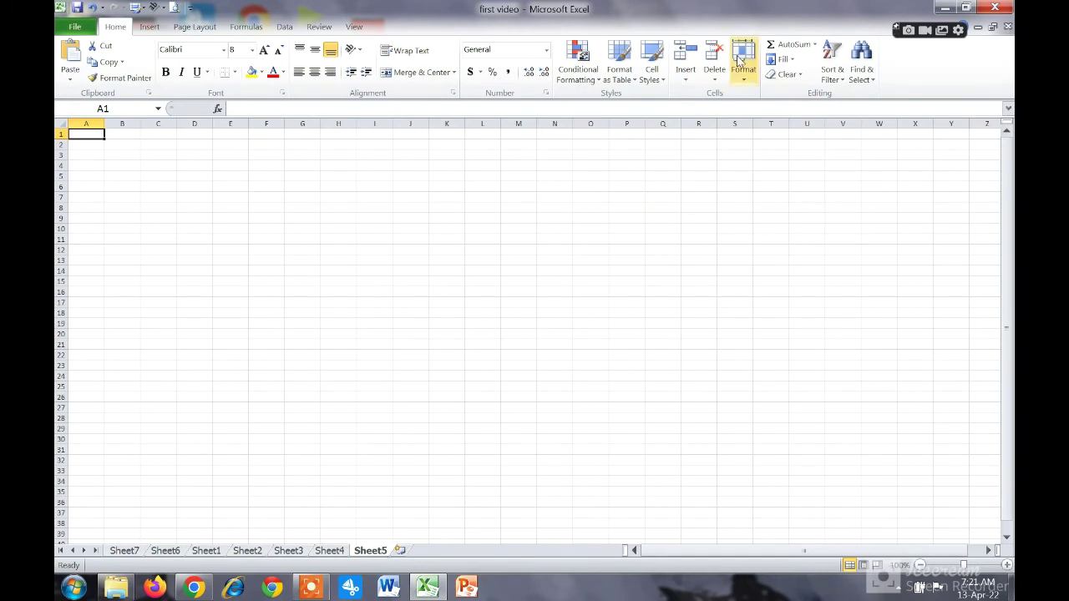
click(716, 79)
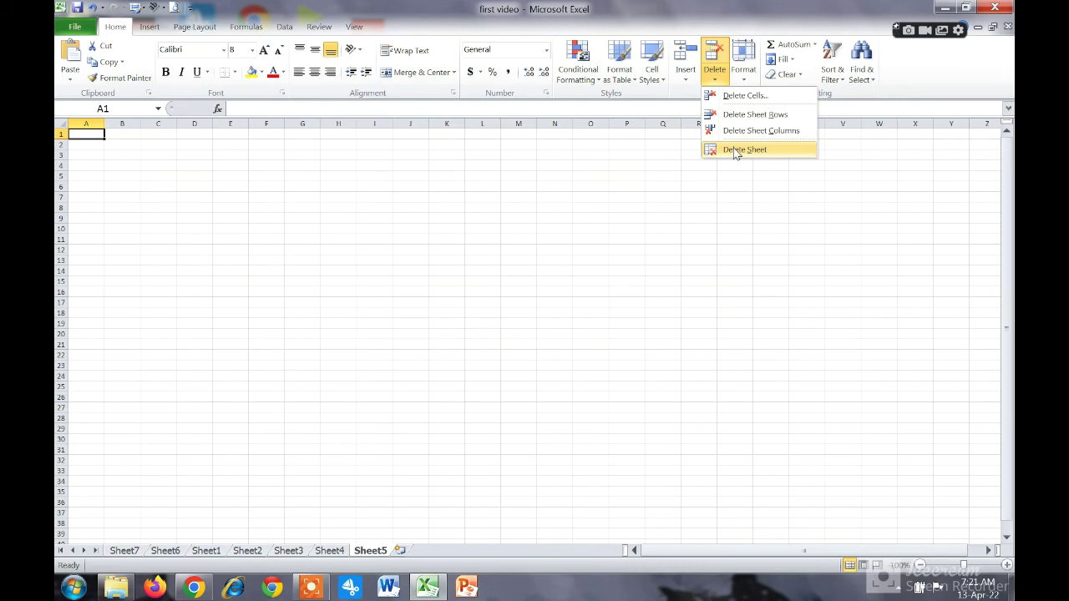
click(736, 150)
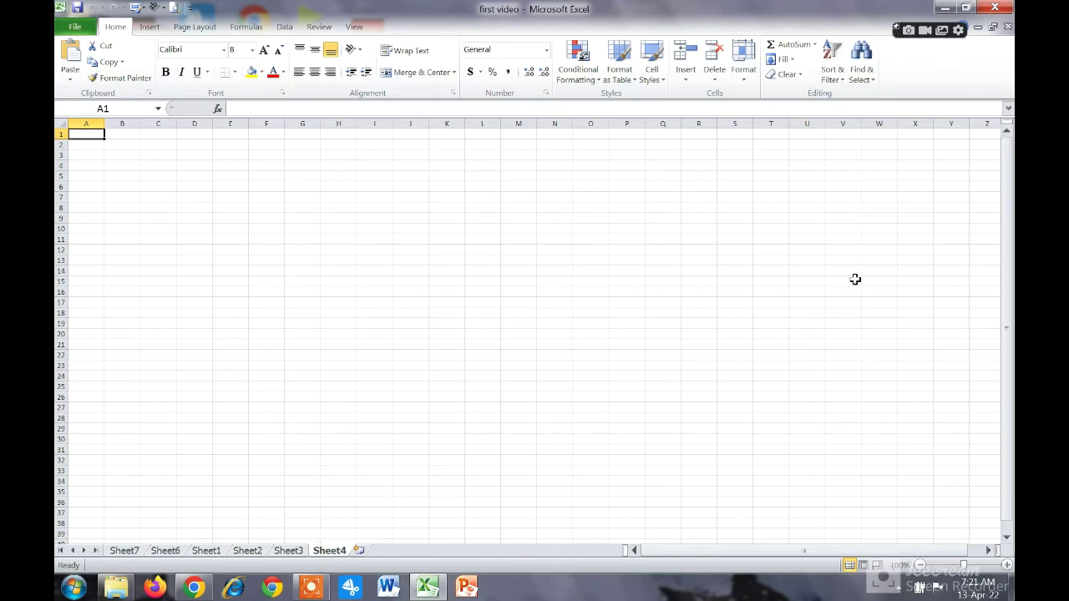
Step: Delete the sheet column at cell A1 on Sheet4, and delete the blank worksheet Sheet6
click(715, 79)
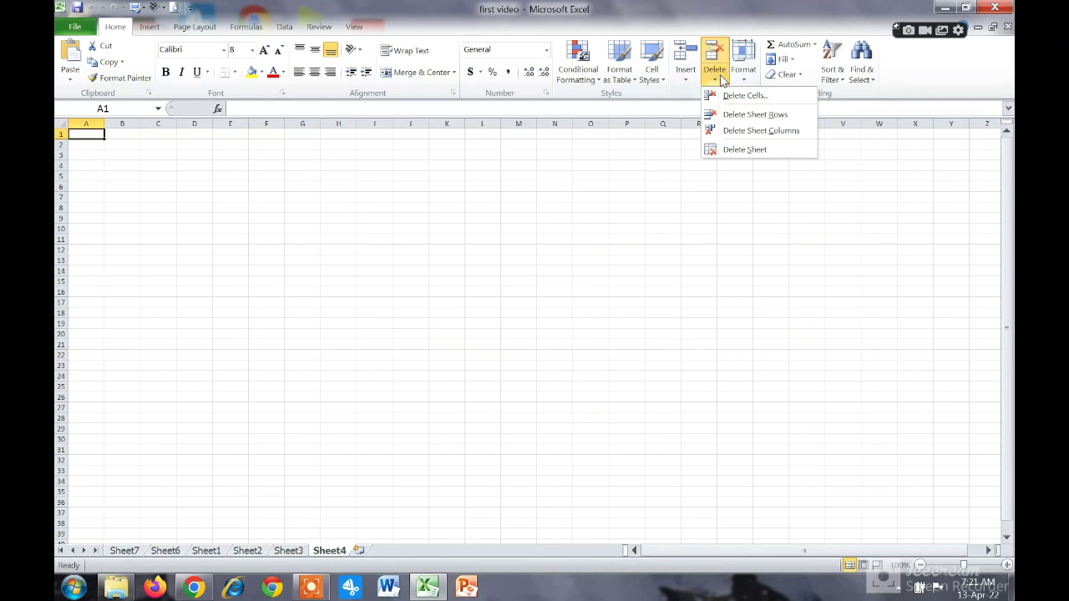
click(742, 132)
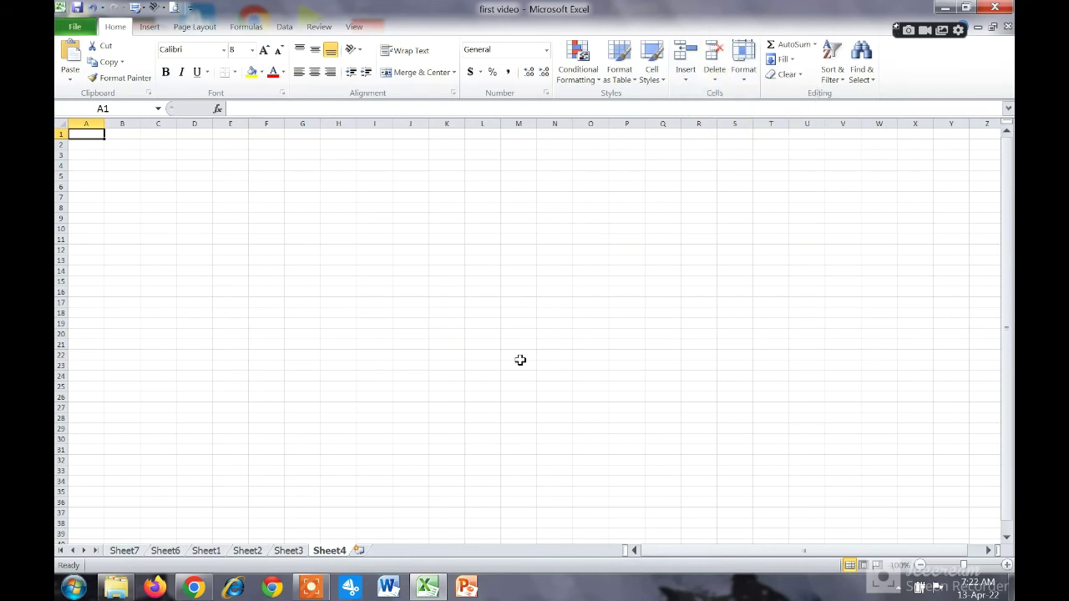
click(176, 554)
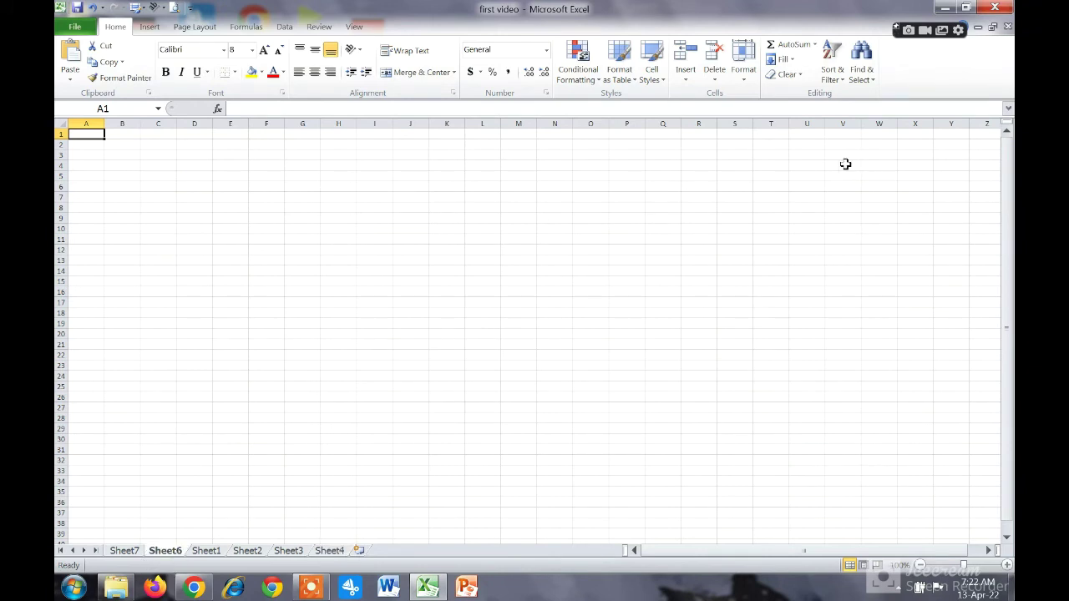
click(716, 81)
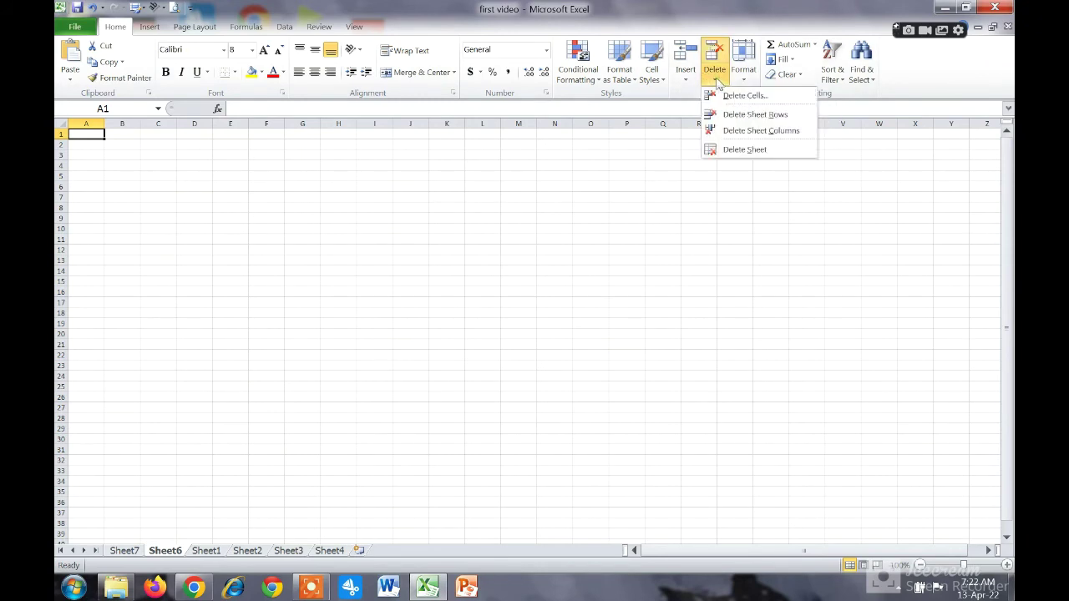
click(741, 151)
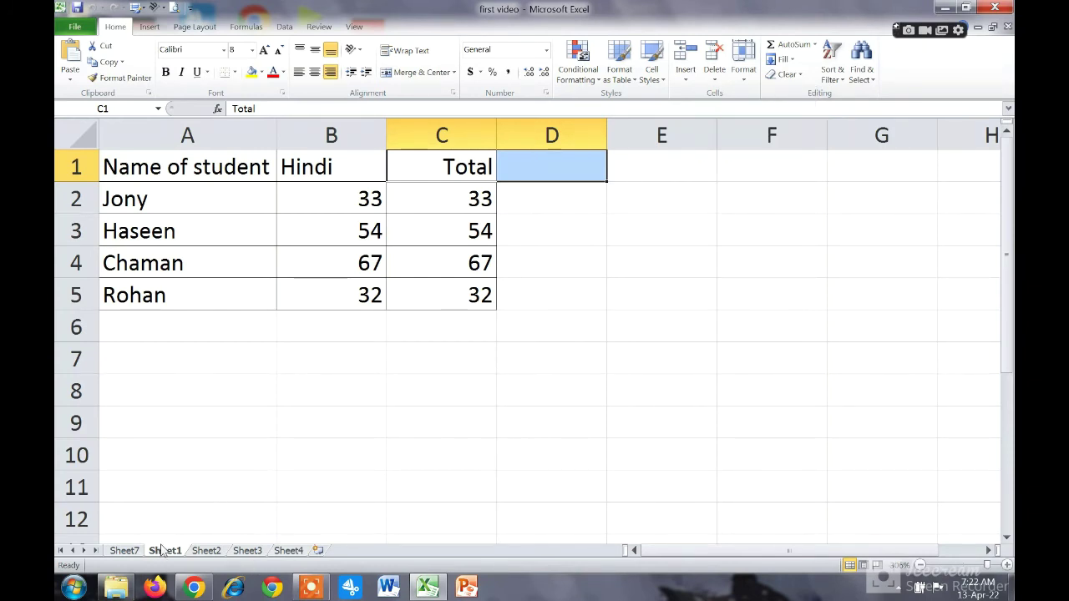
Step: Delete the Hindi sheet column from the marks table on Sheet1, using cell B1
click(714, 76)
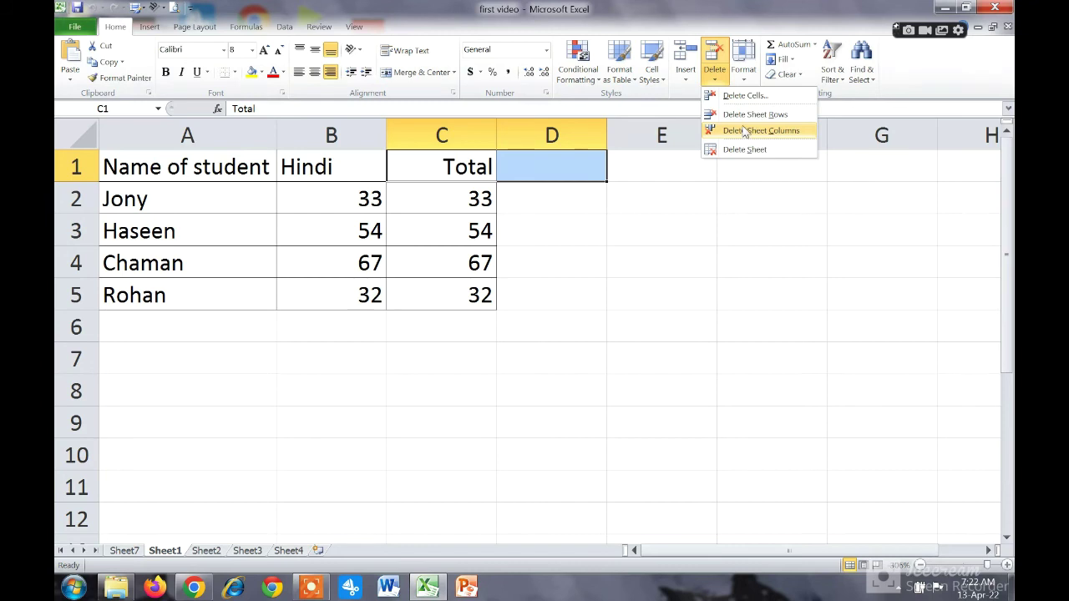
click(576, 242)
click(367, 160)
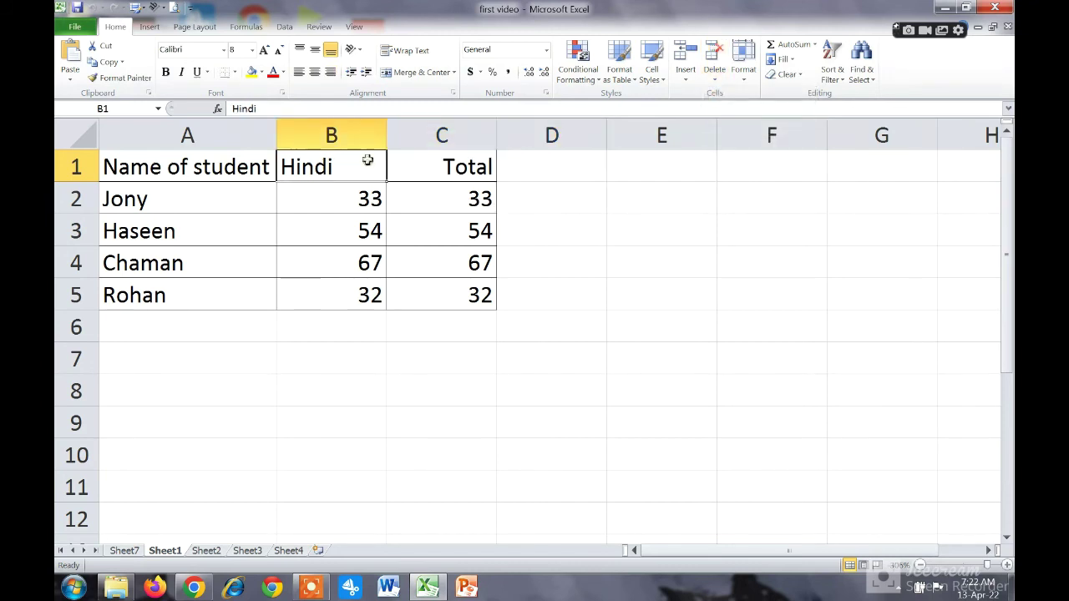
click(715, 80)
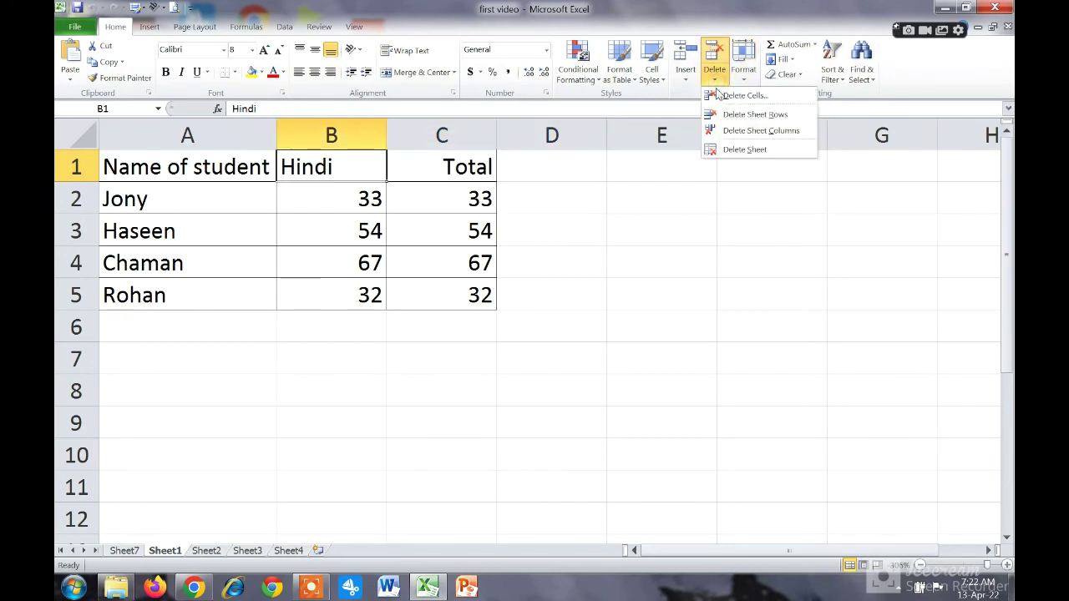
click(733, 131)
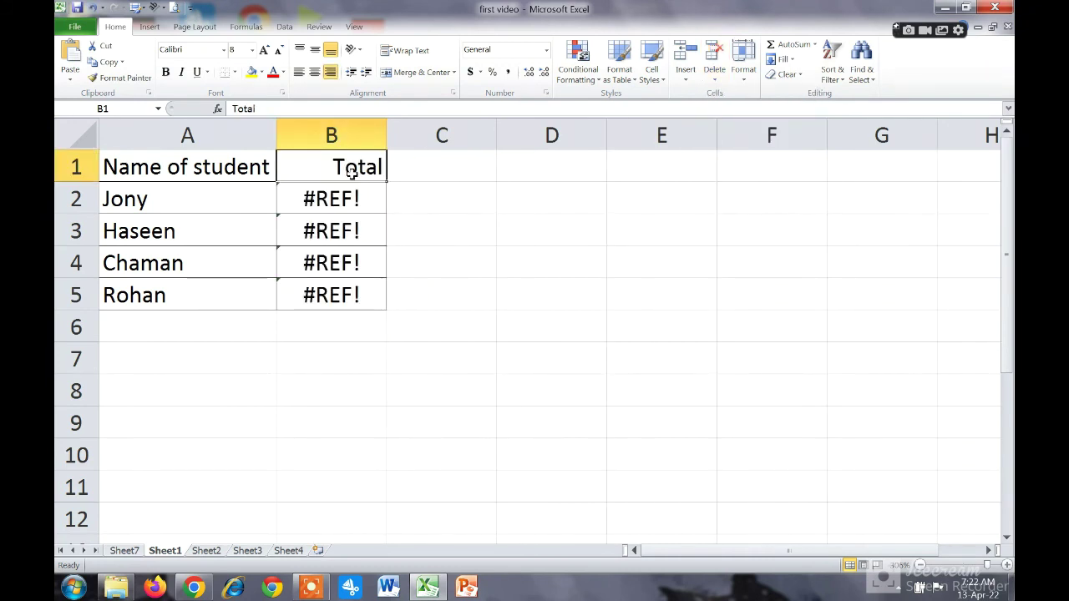
Step: Undo the deletion of the Hindi column in the marks table on Sheet1
key(ctrl+z)
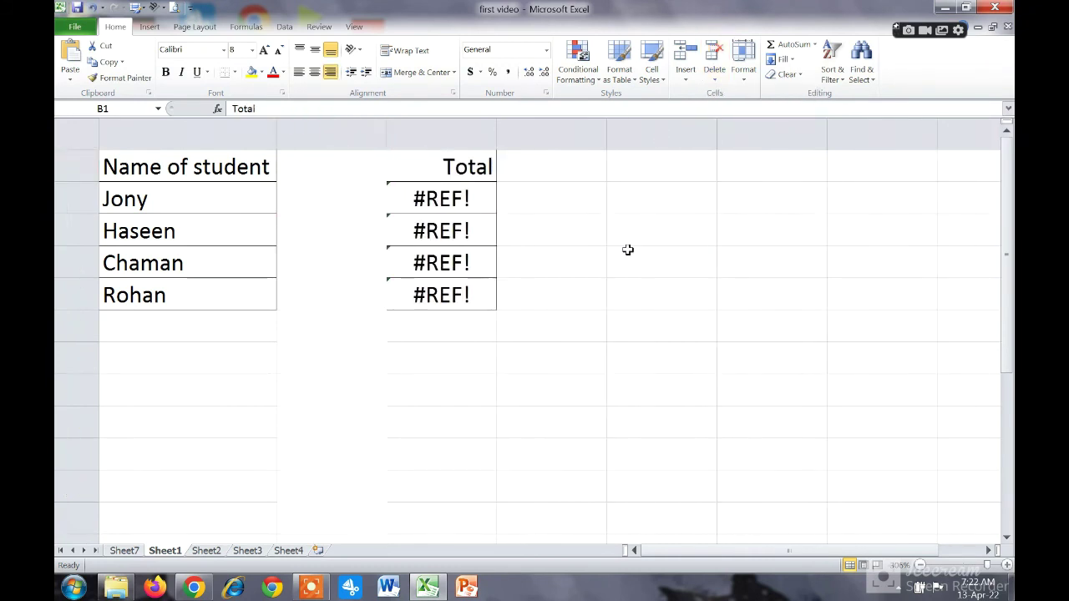
Step: Delete the blank worksheet Sheet4 and return to the marks table on Sheet1
click(717, 81)
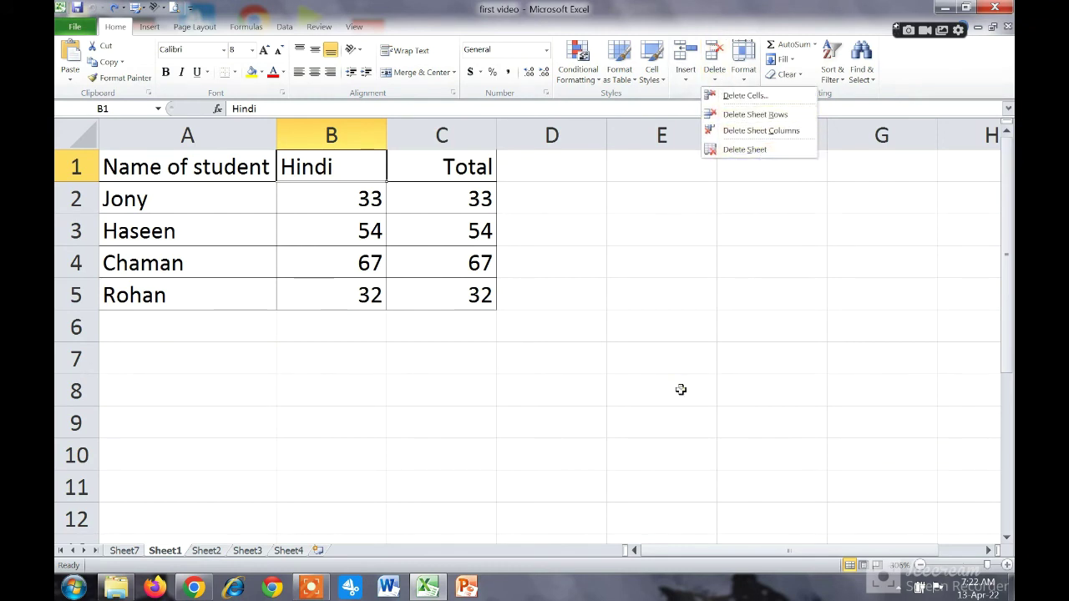
click(292, 552)
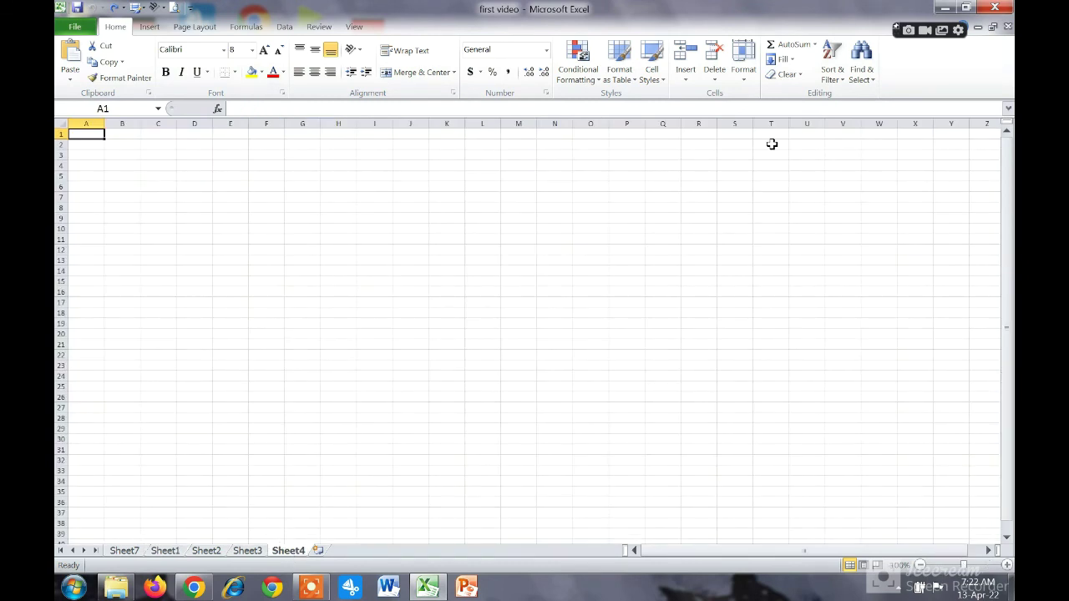
click(715, 79)
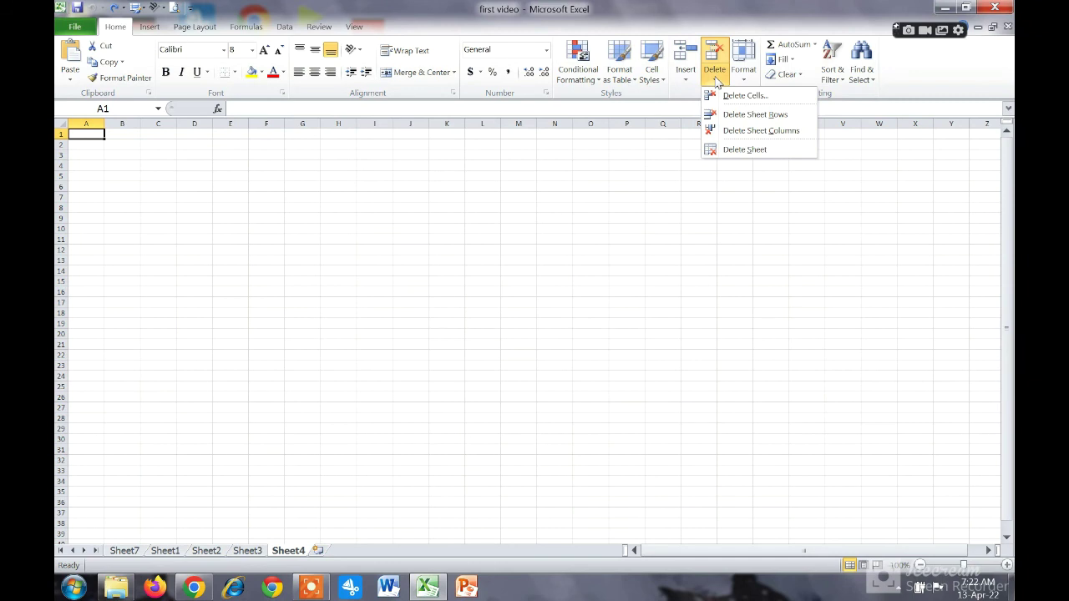
click(746, 151)
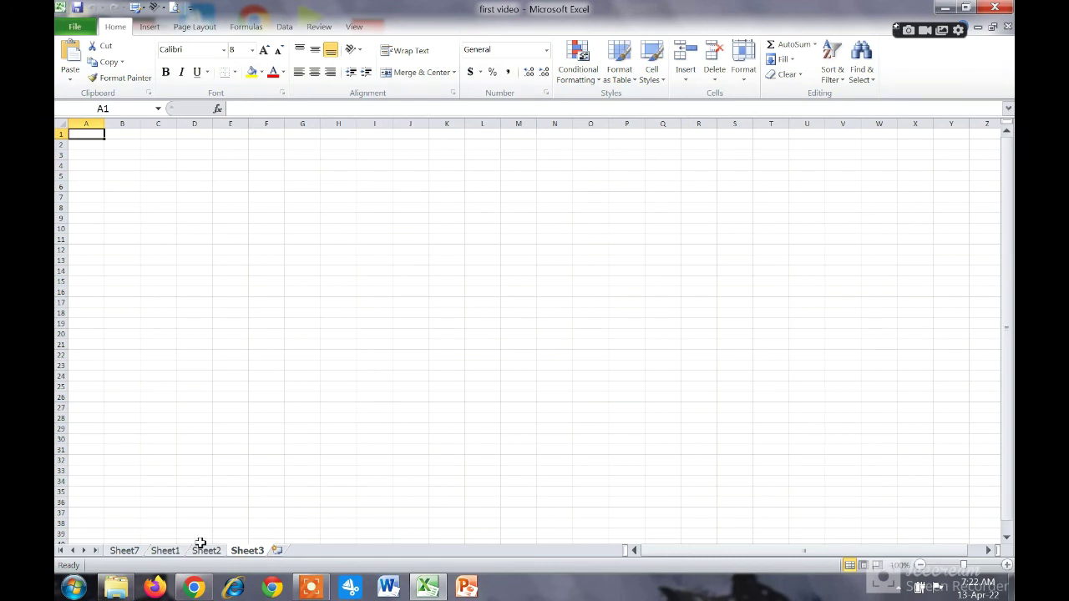
click(164, 550)
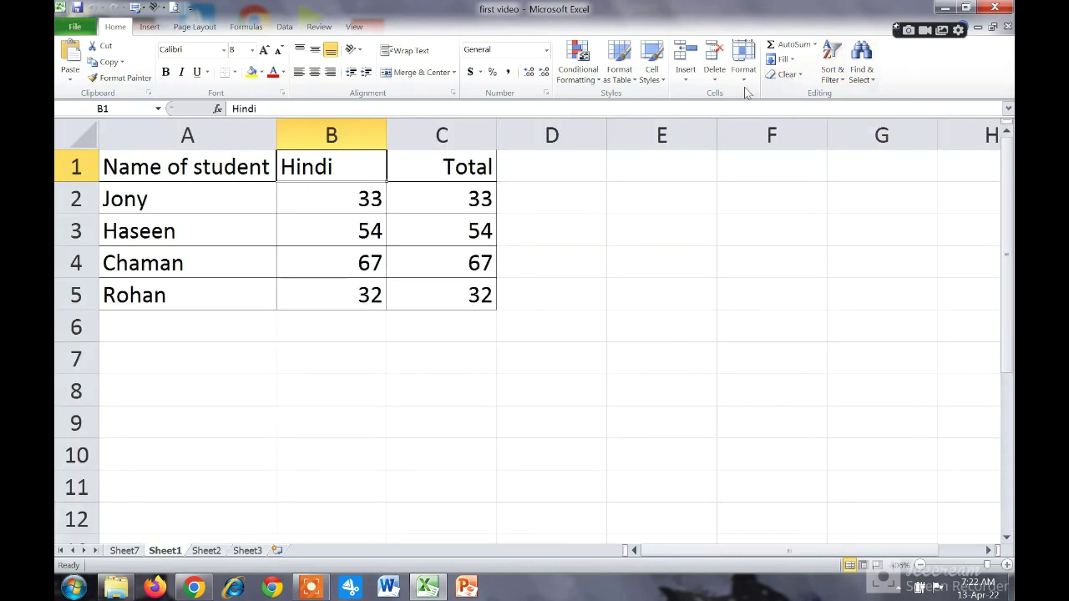
click(714, 79)
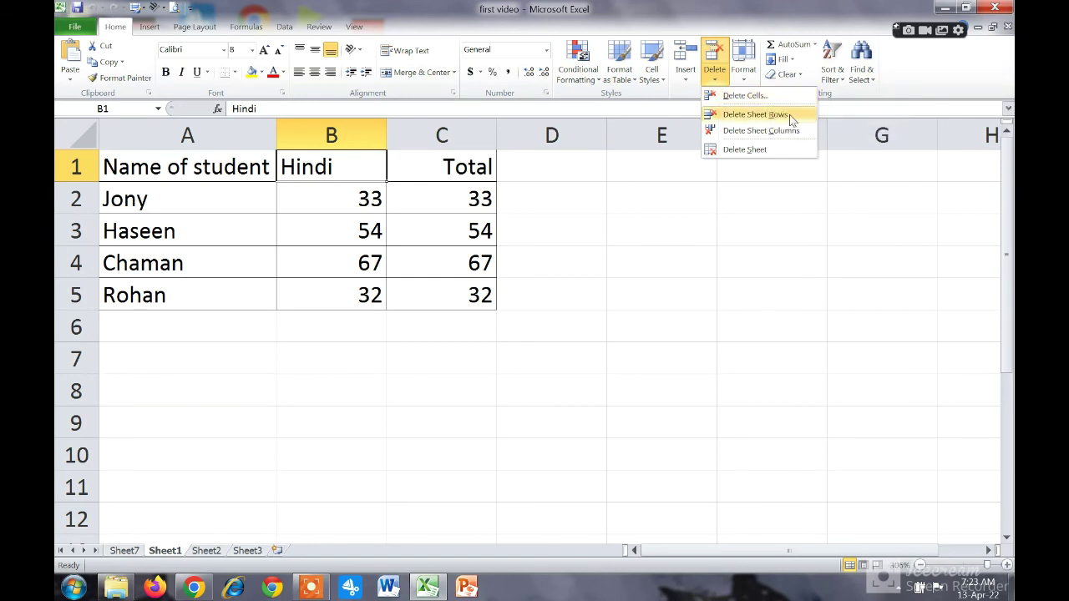
click(751, 96)
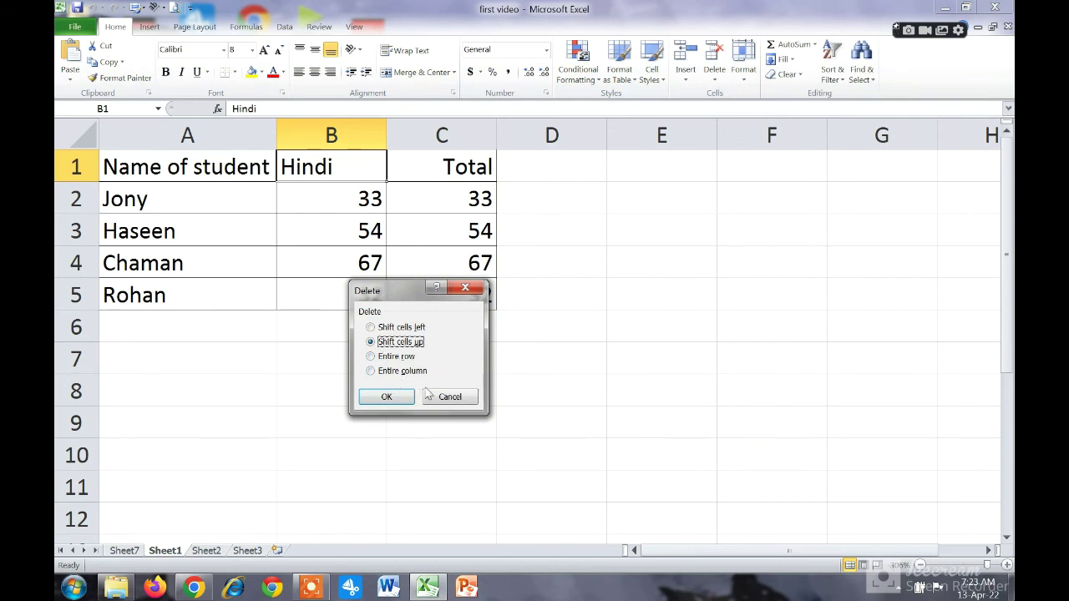
click(452, 398)
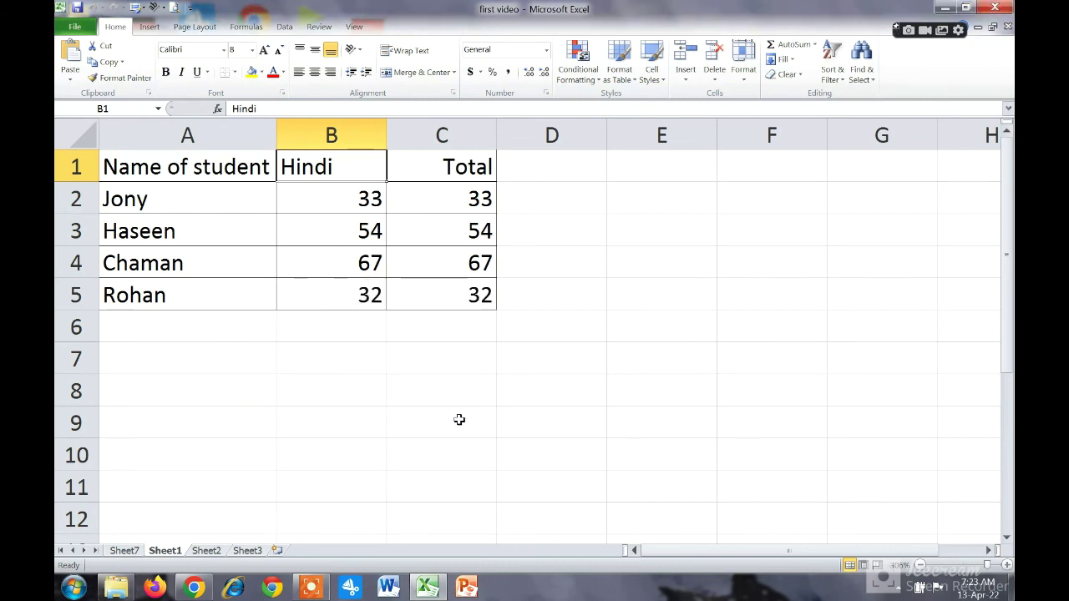
Step: Delete the entire row at cell A3 of the marks table using the Delete Cells options, and undo that deletion
click(193, 222)
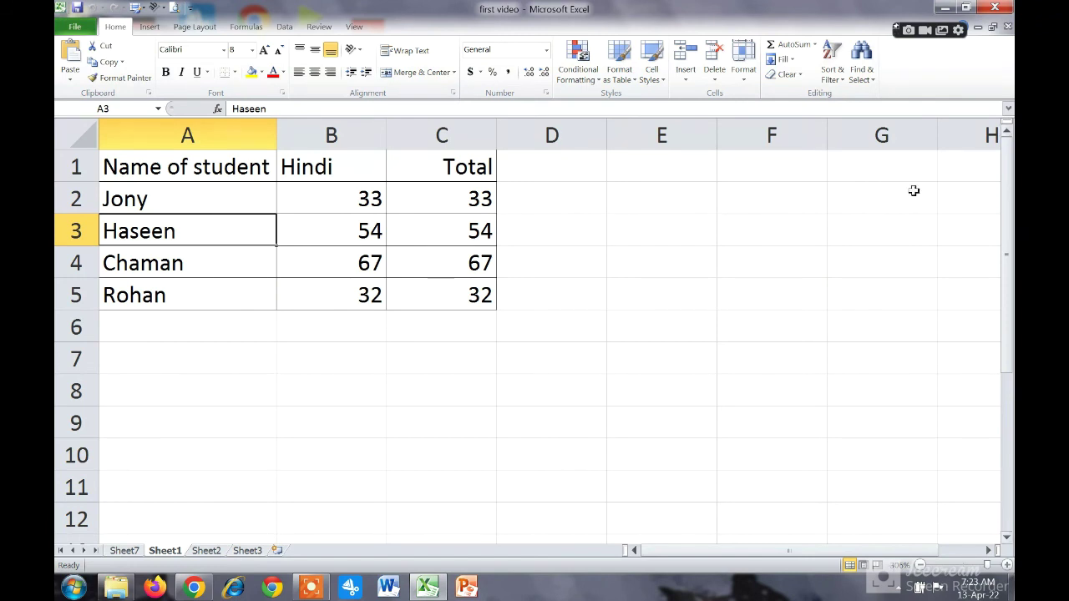
click(711, 80)
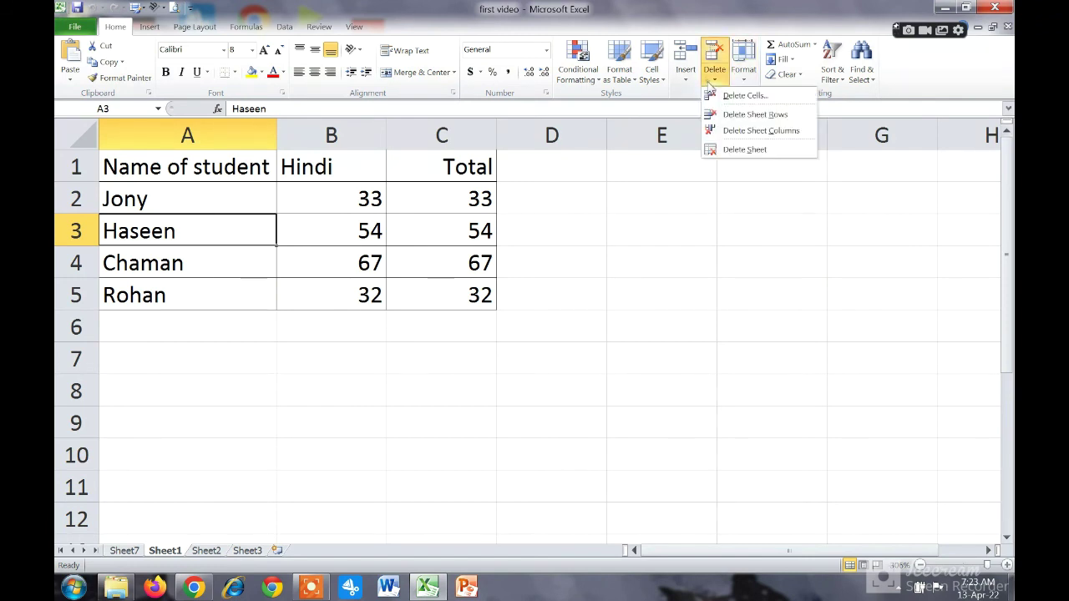
click(738, 95)
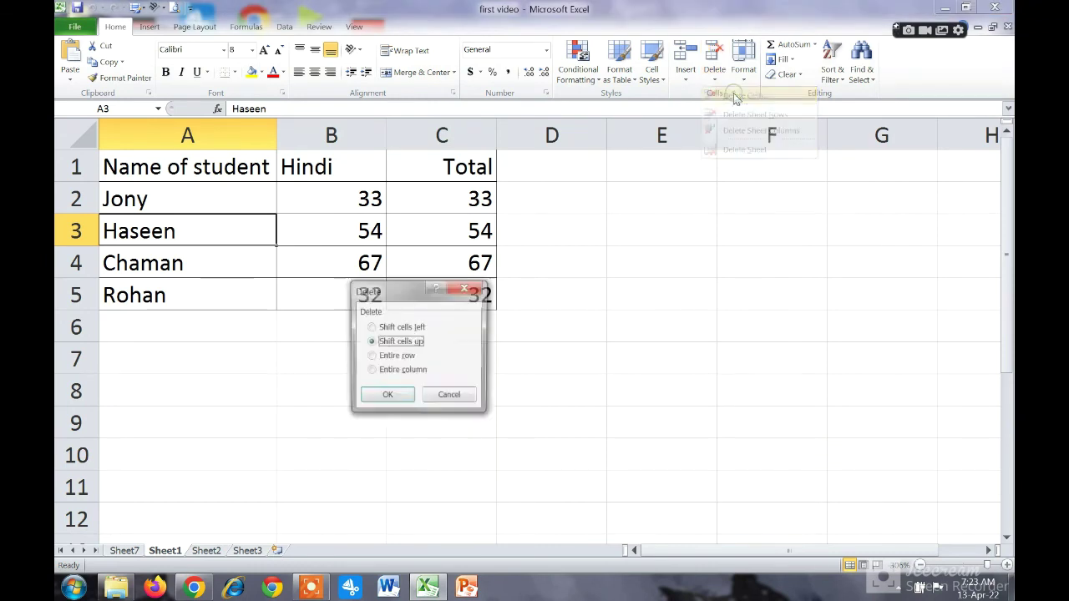
click(382, 358)
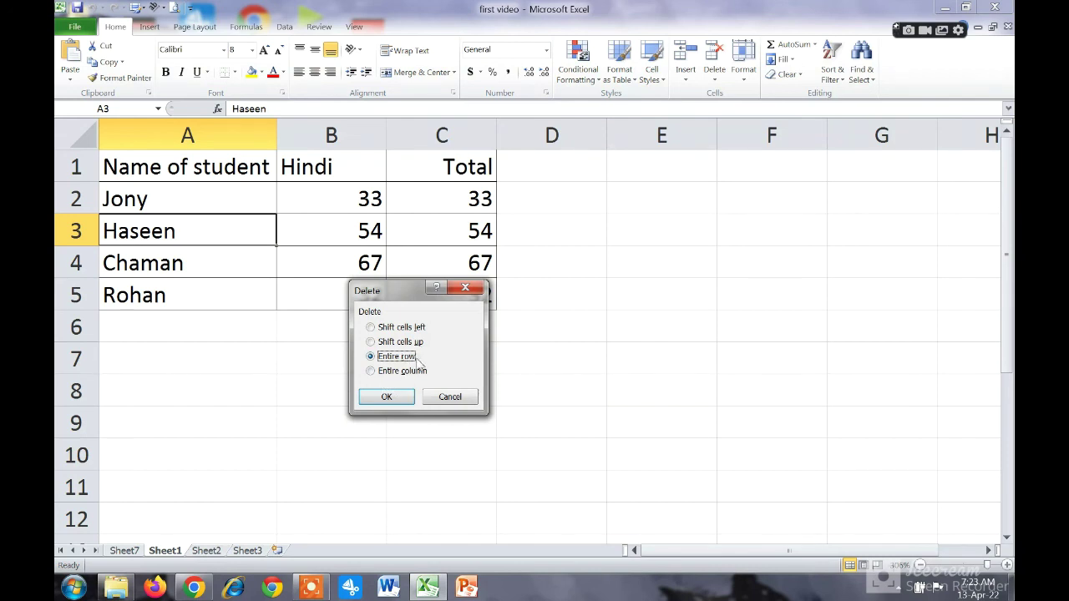
click(388, 395)
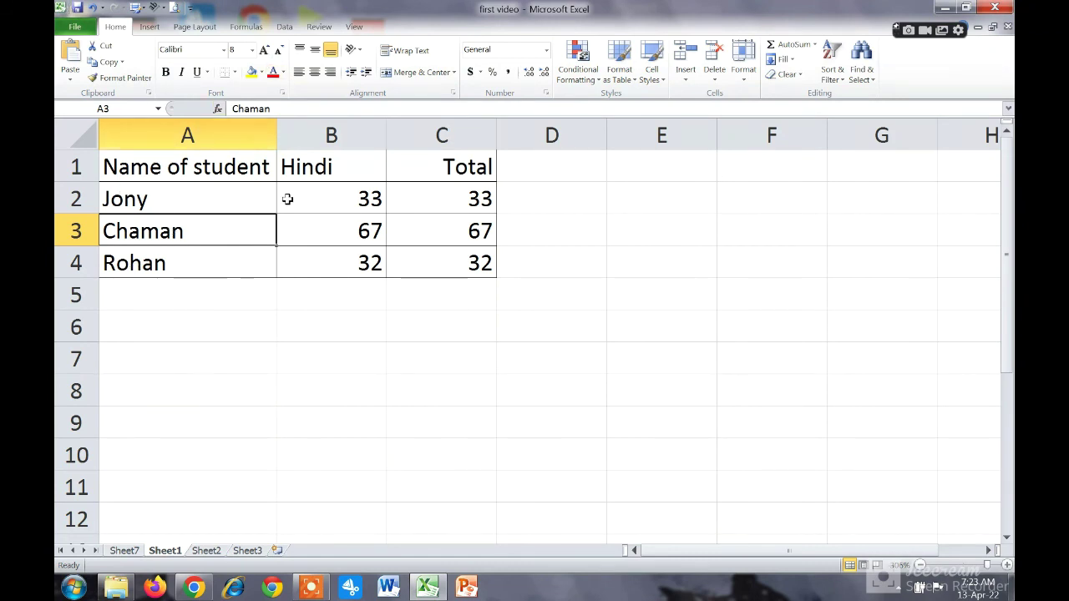
key(ctrl+z)
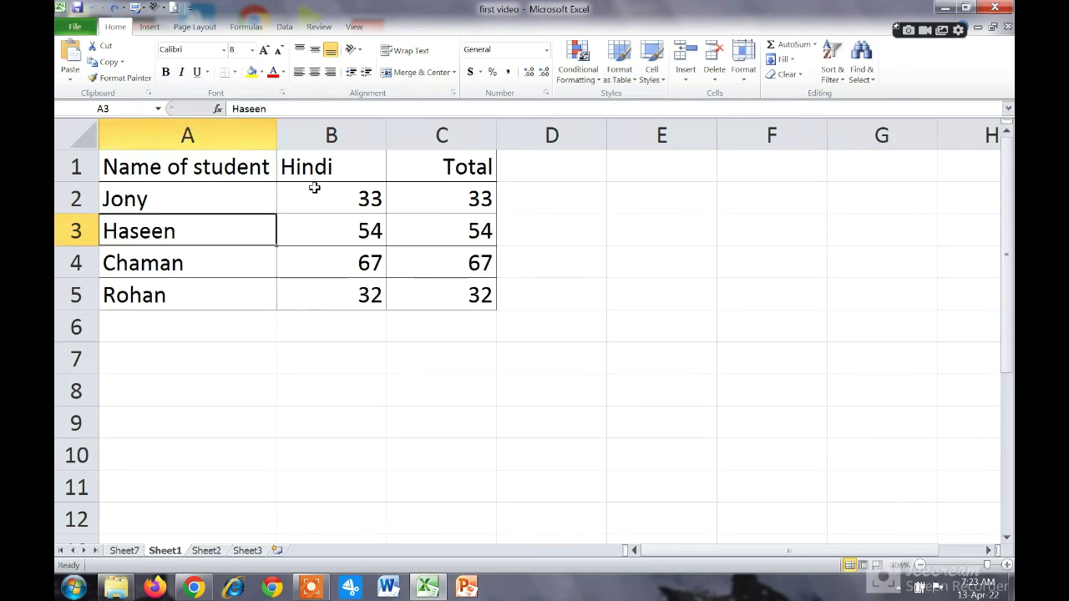
Step: Open the deletion options for the selected student cell A3
click(715, 76)
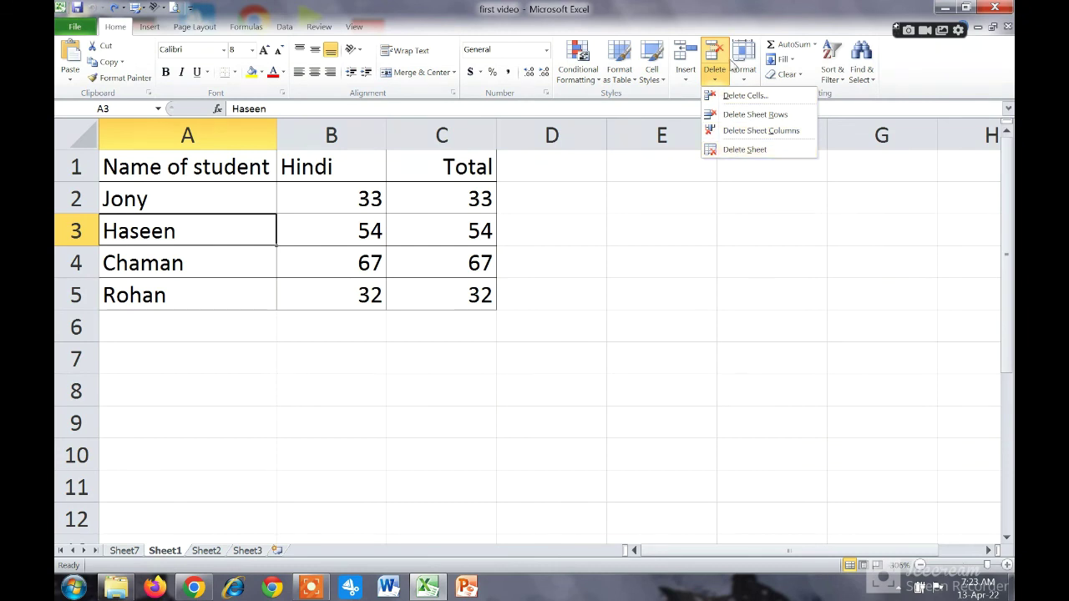